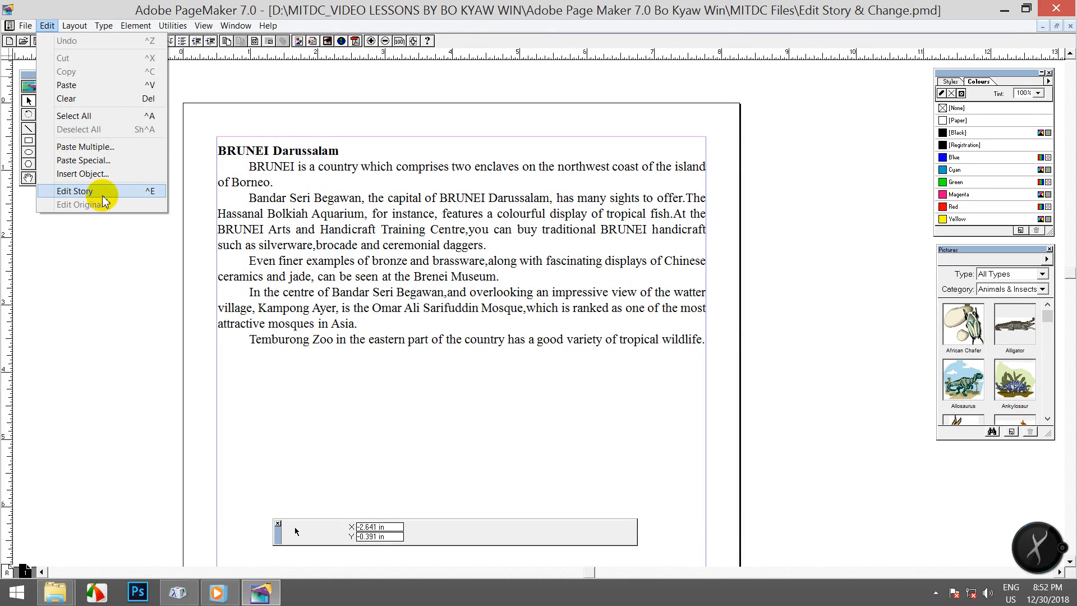
click(46, 24)
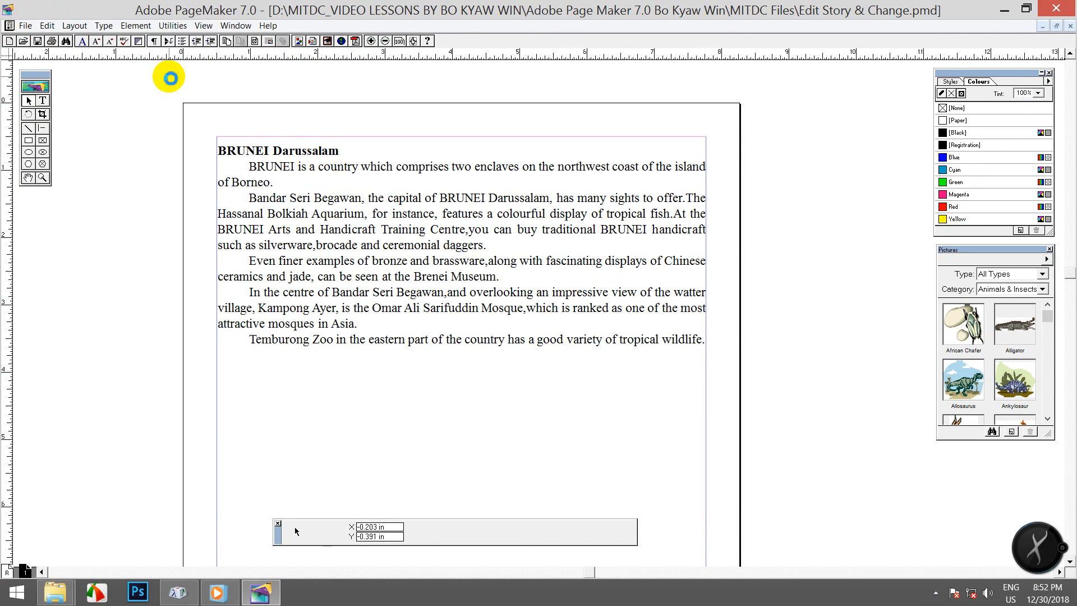
key(ctrl+e)
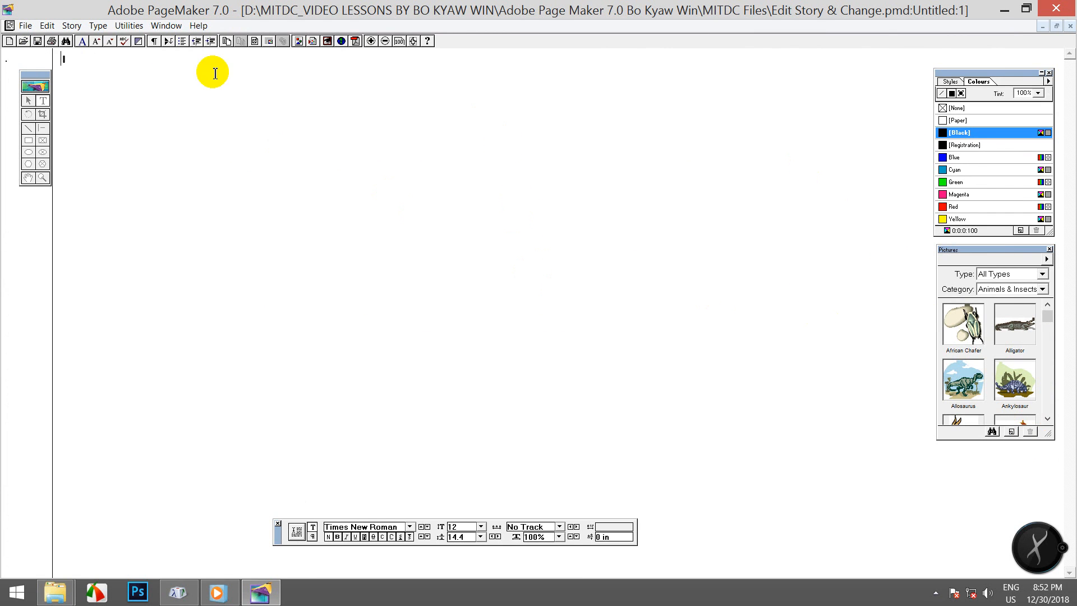
click(55, 60)
click(47, 26)
click(84, 191)
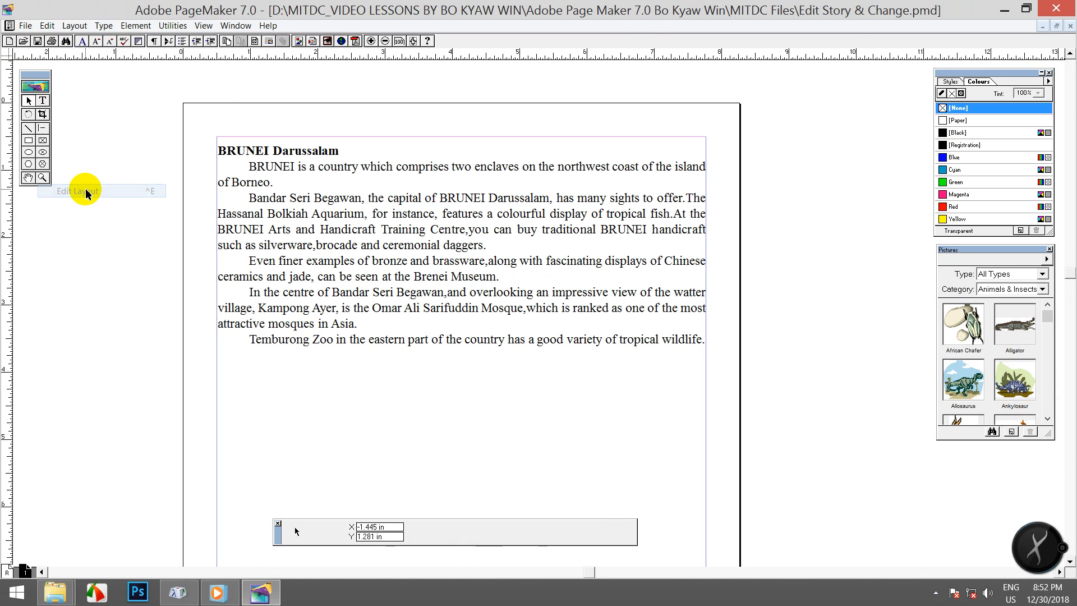
click(47, 25)
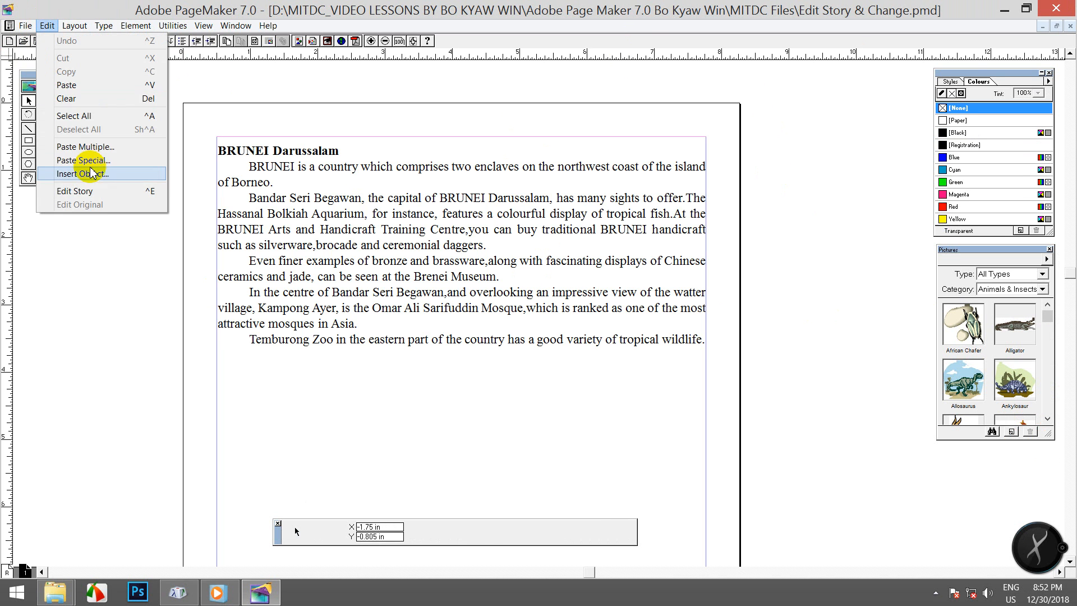
click(84, 192)
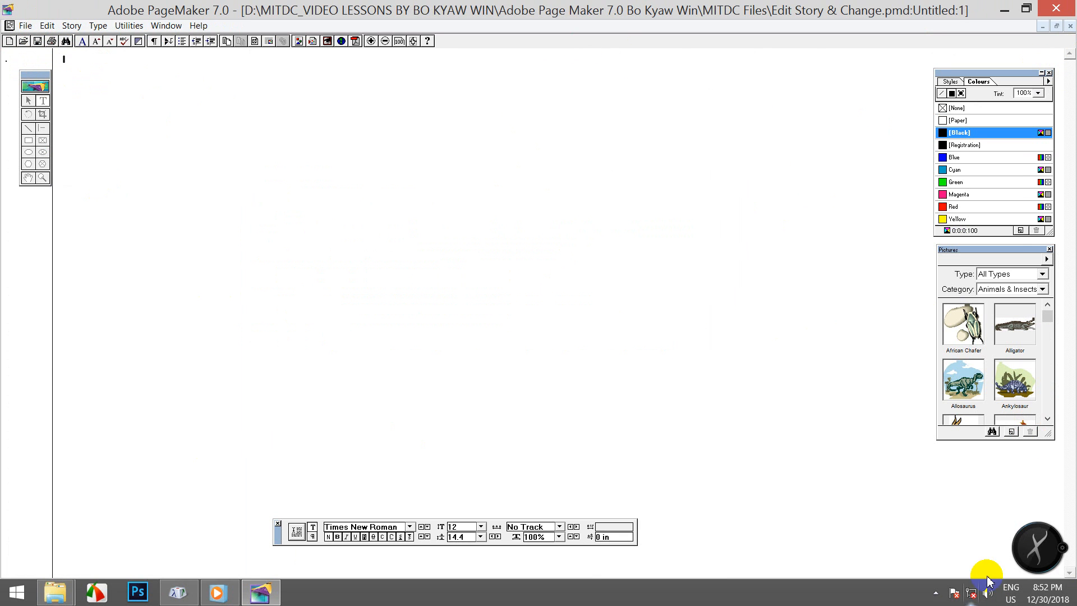
click(21, 98)
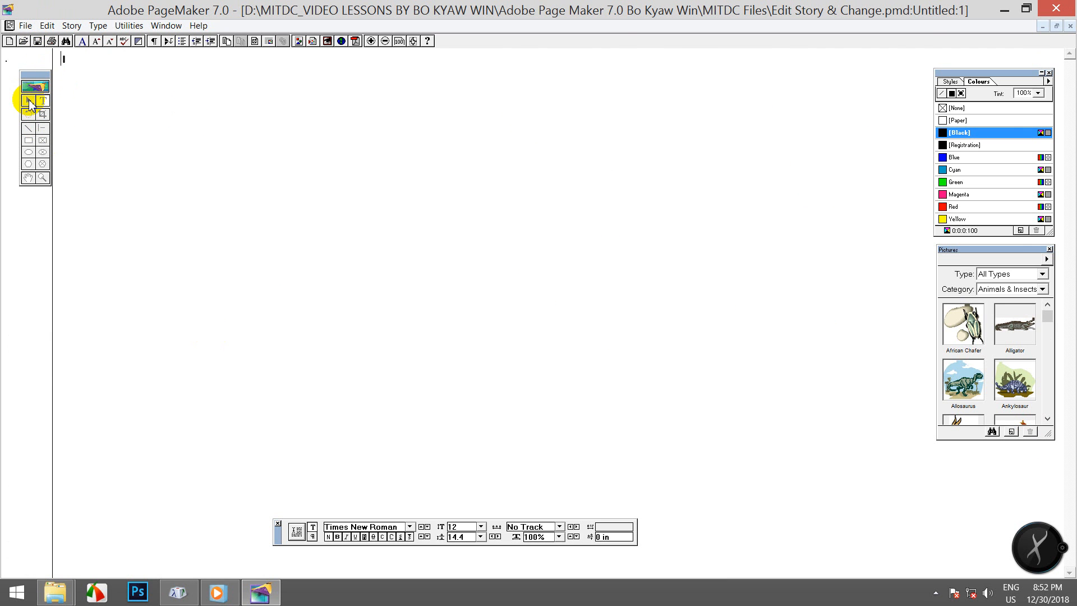
click(62, 58)
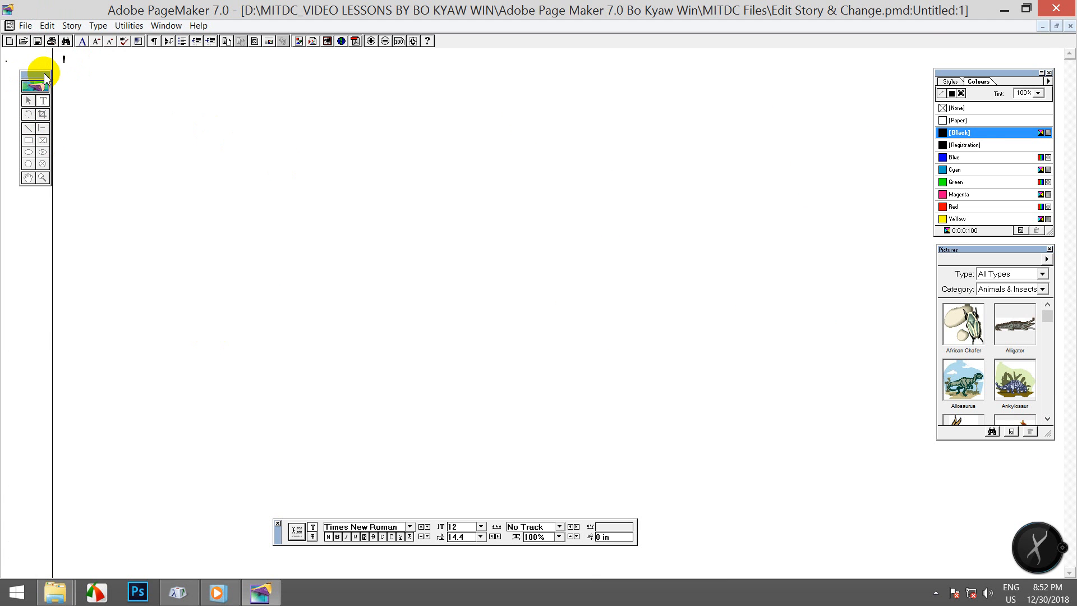
click(47, 26)
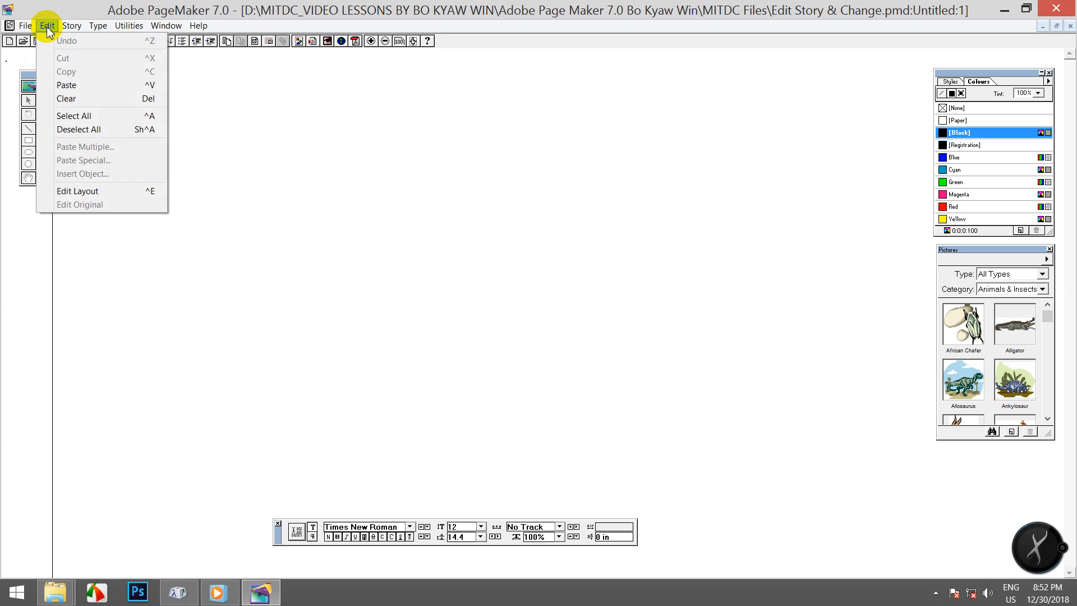
click(77, 191)
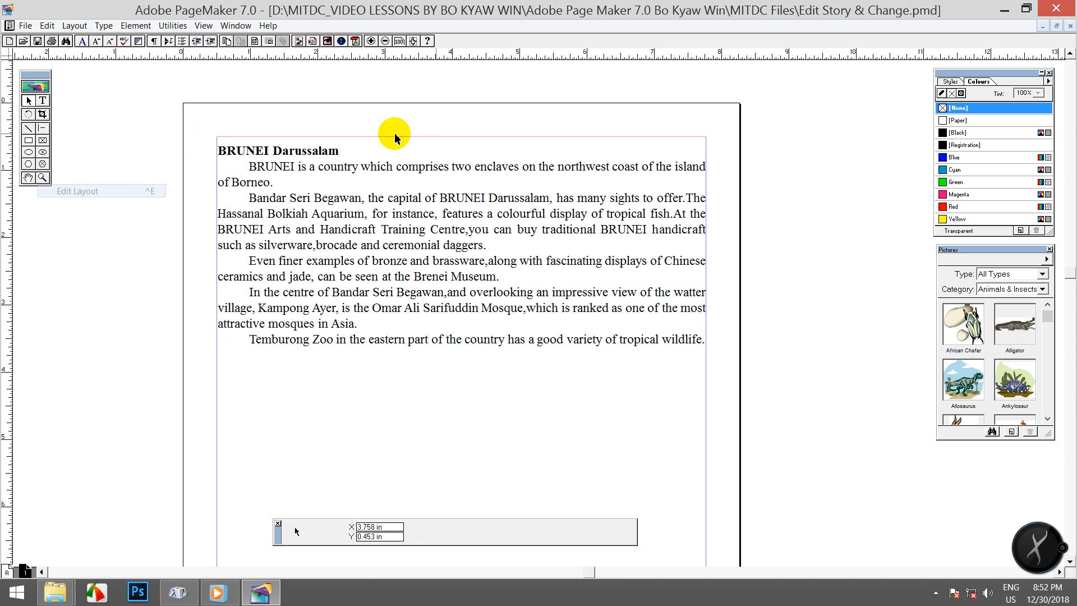
Open the BRUNEI Darussalam text block in the story editor.
click(222, 151)
click(46, 26)
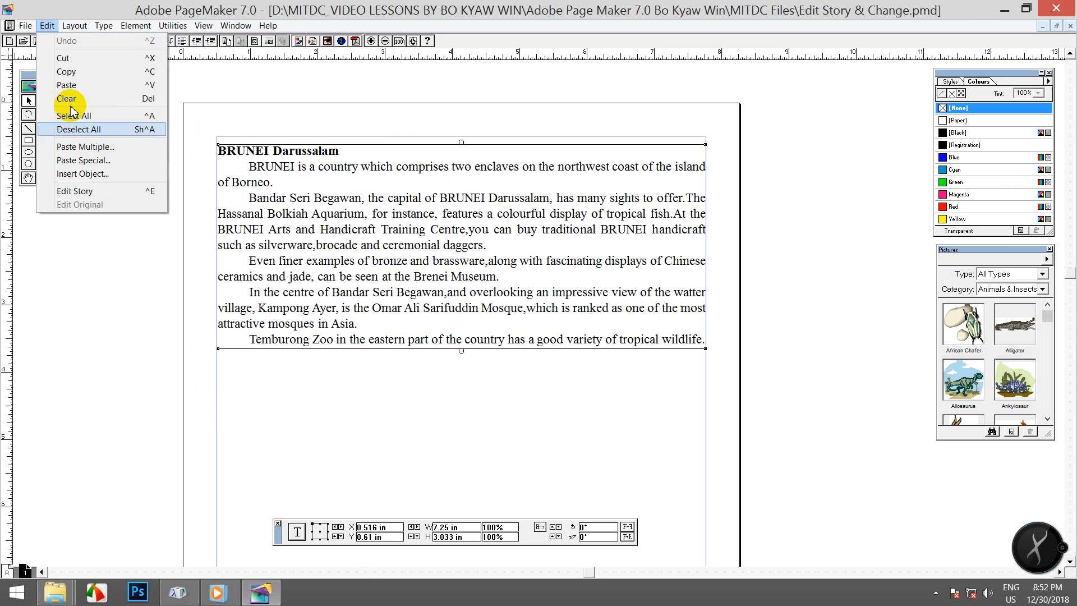
click(112, 191)
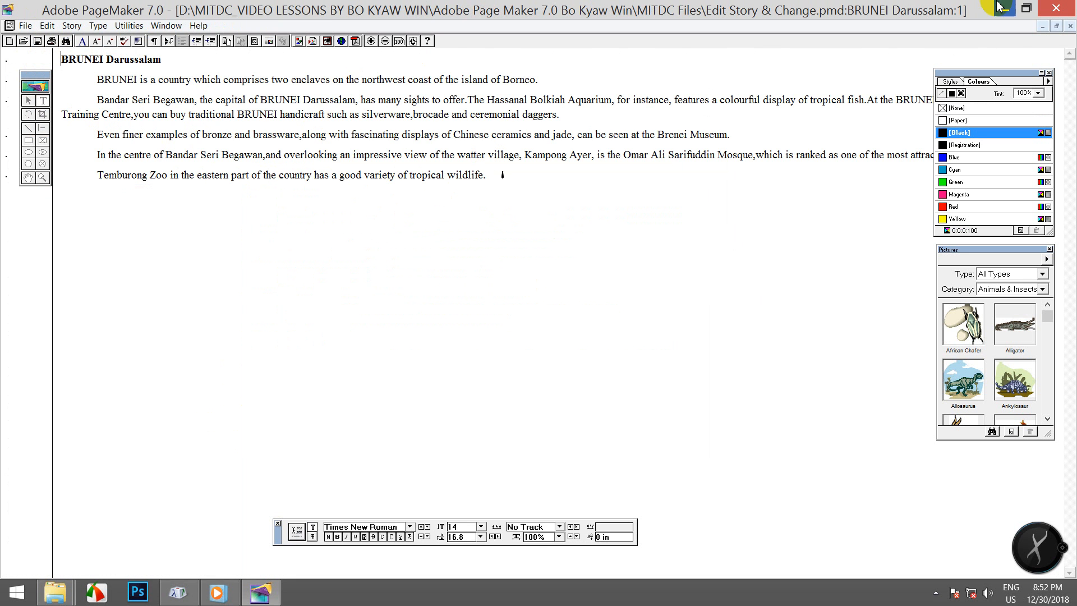
Close the program without saving, reopen the Edit Story & Change publication, and dismiss the template chooser.
click(1055, 8)
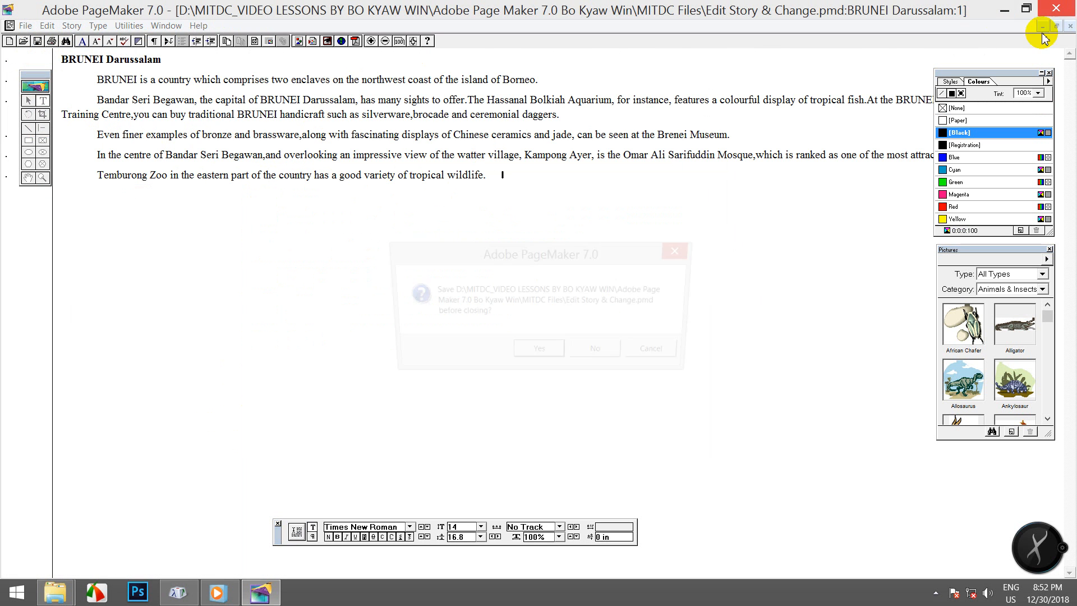
click(601, 355)
click(850, 333)
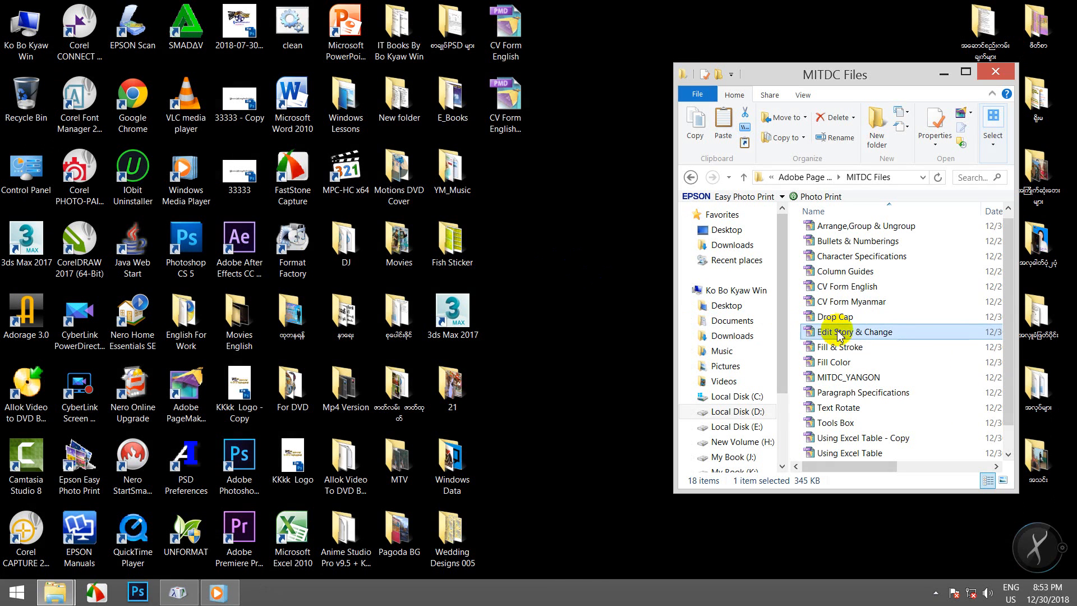
drag(840, 335, 195, 391)
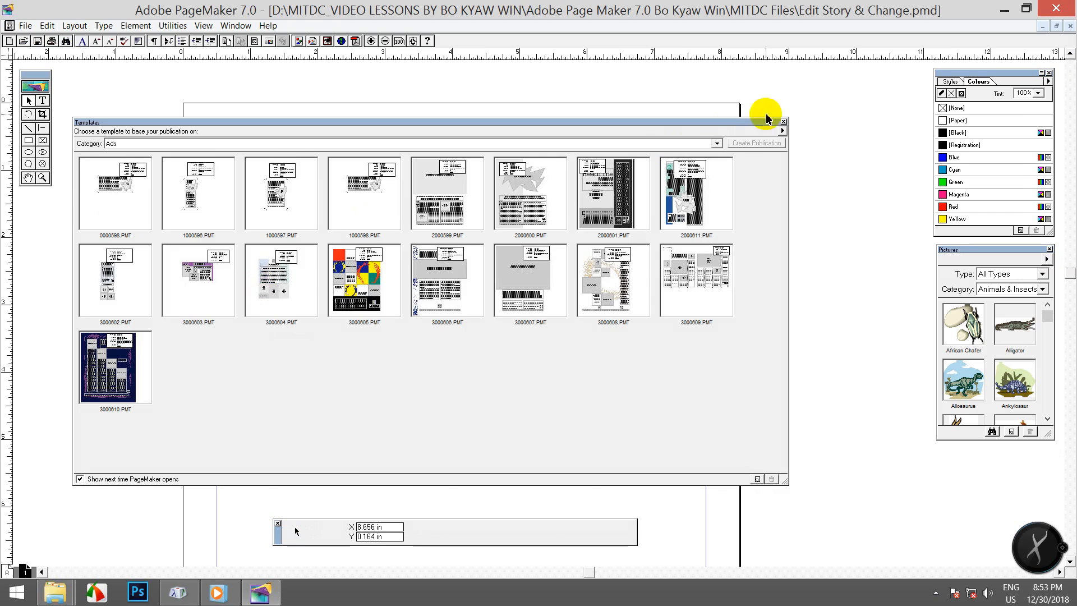
click(783, 121)
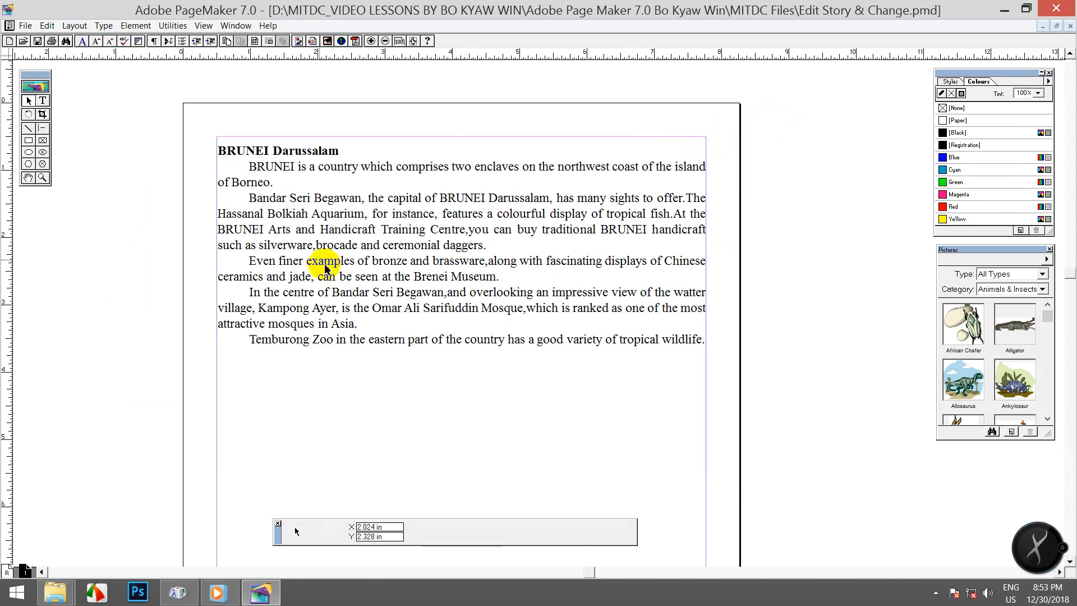
Select the BRUNEI Darussalam text block on the page and open it in the story editor.
click(259, 199)
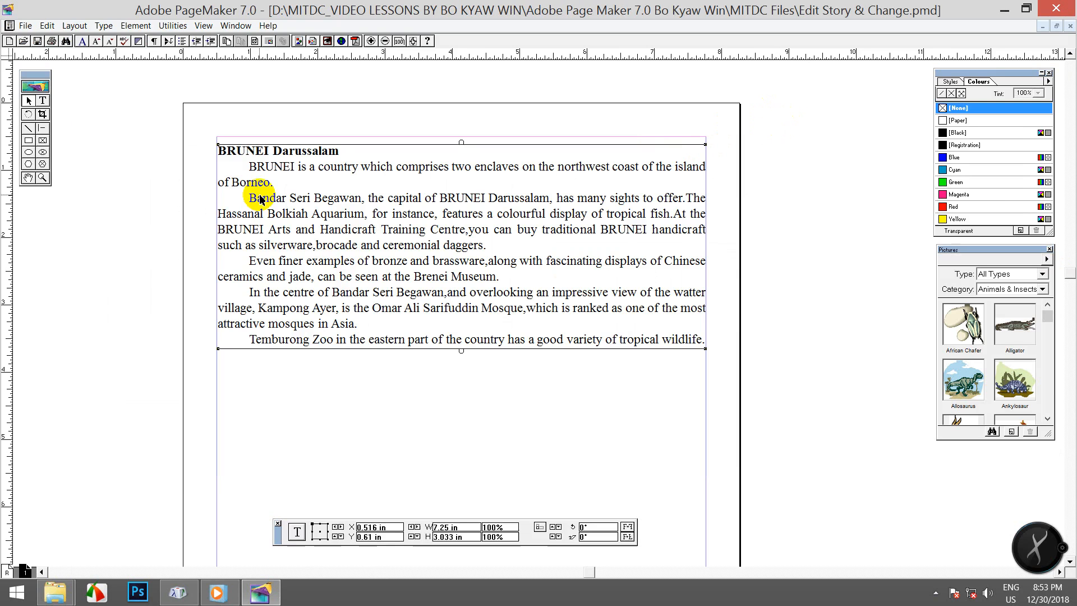
click(47, 25)
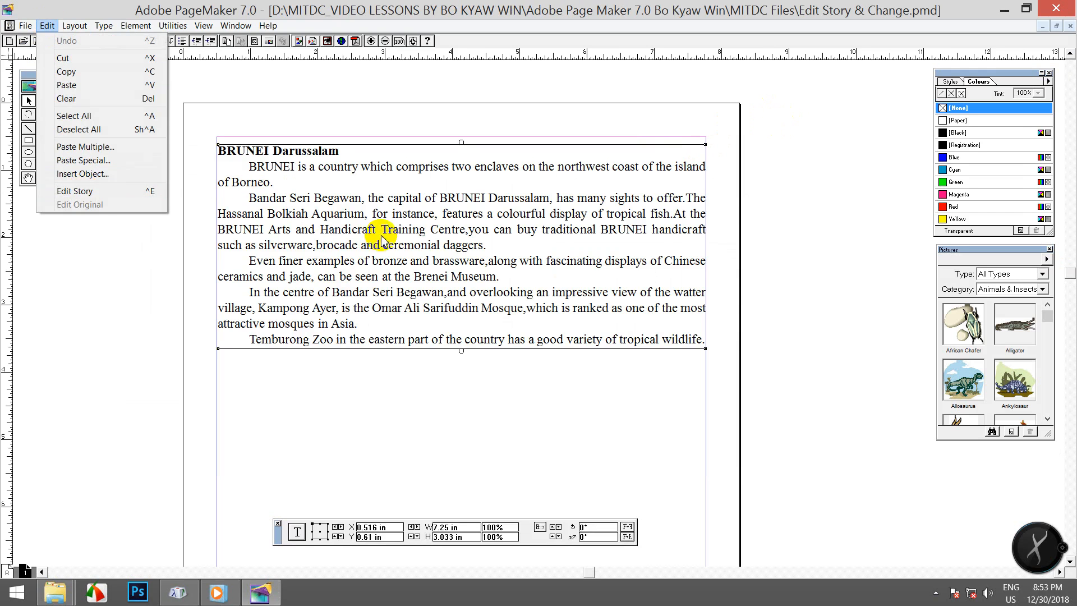
click(90, 190)
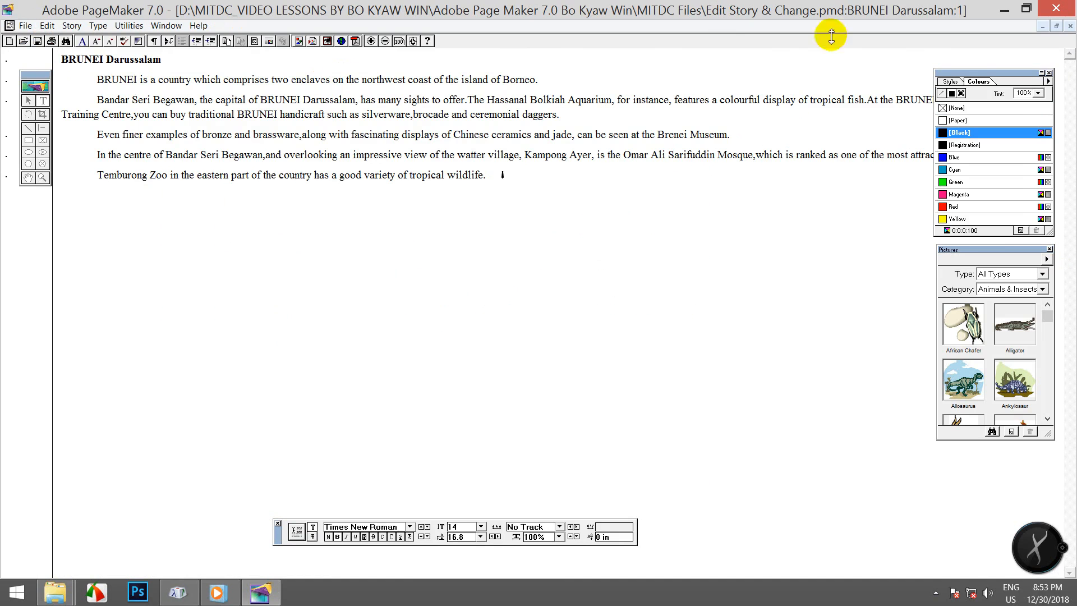
Move the Colours and Pictures palettes away from the story text, briefly minimising and restoring the window.
drag(1020, 79, 886, 313)
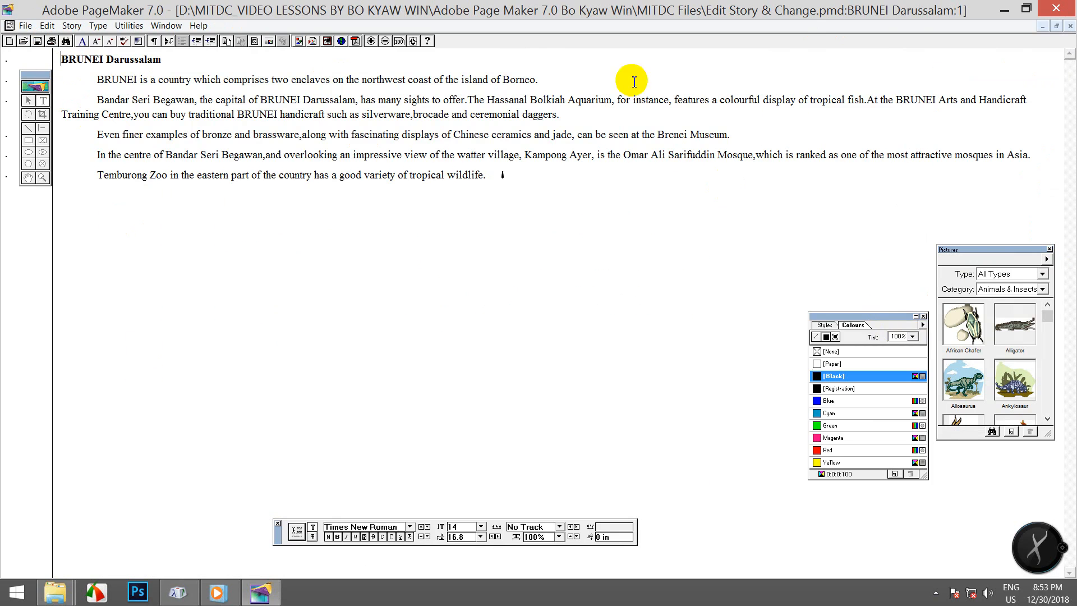
click(1003, 10)
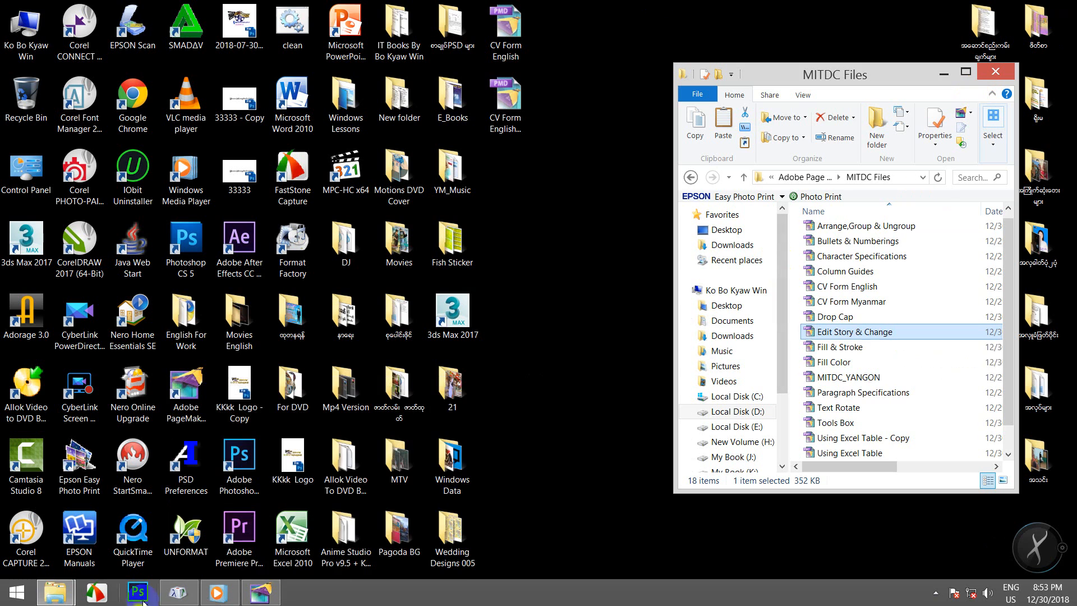
click(247, 593)
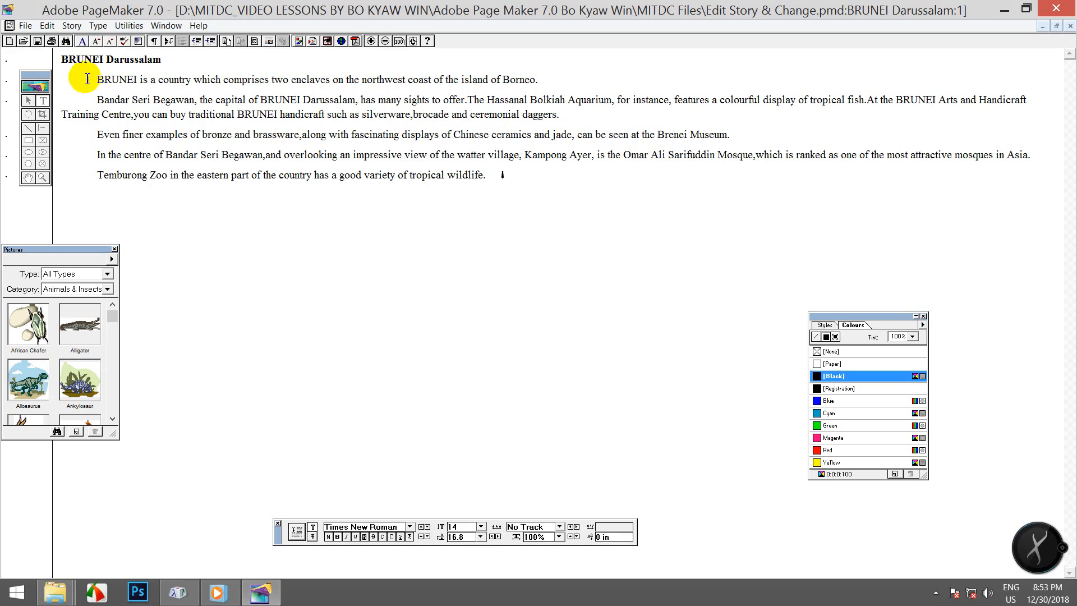
Set up a Change operation in the current story that finds BRUNEI and changes it to Brunei.
click(123, 25)
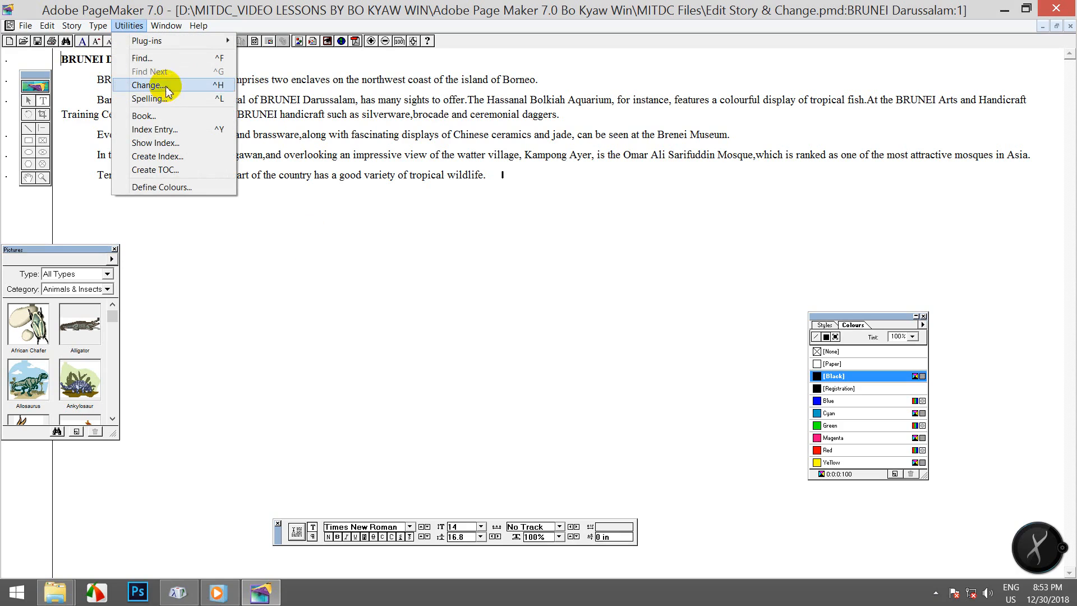
click(130, 26)
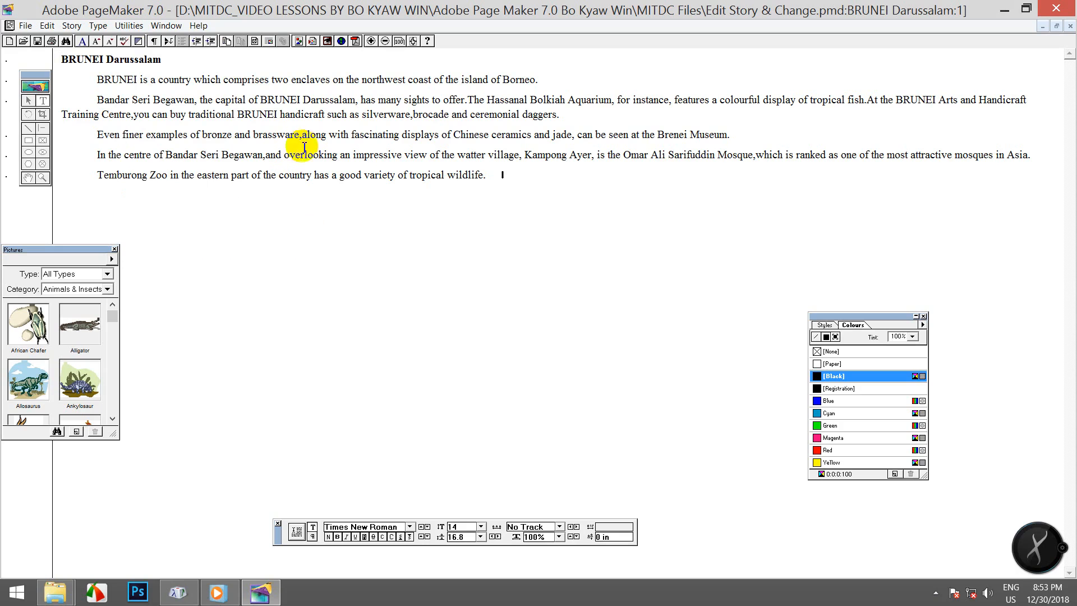
key(ctrl+9)
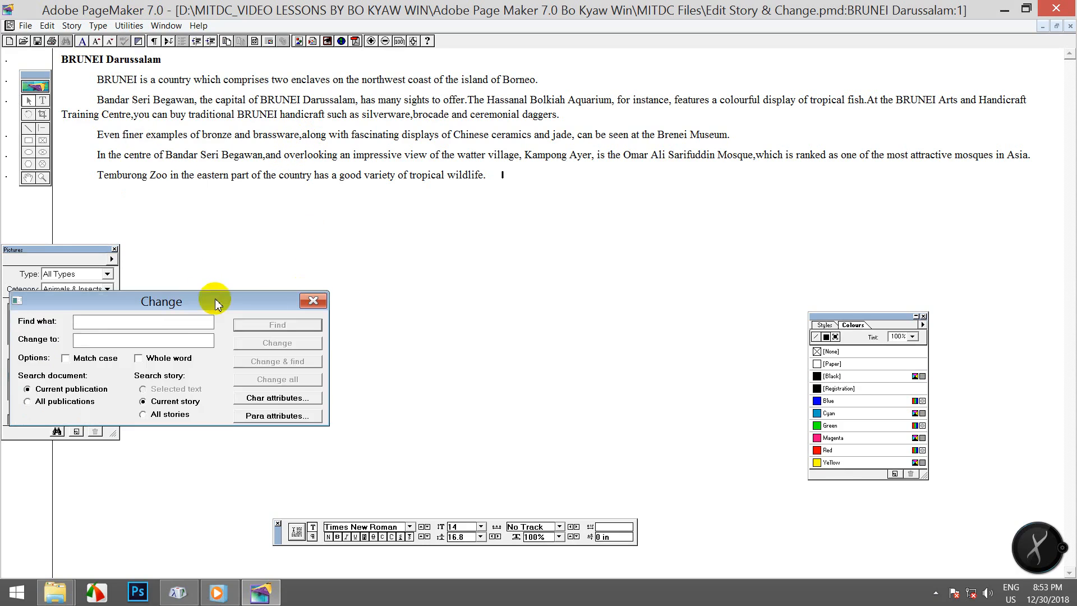
drag(217, 299, 540, 238)
click(418, 258)
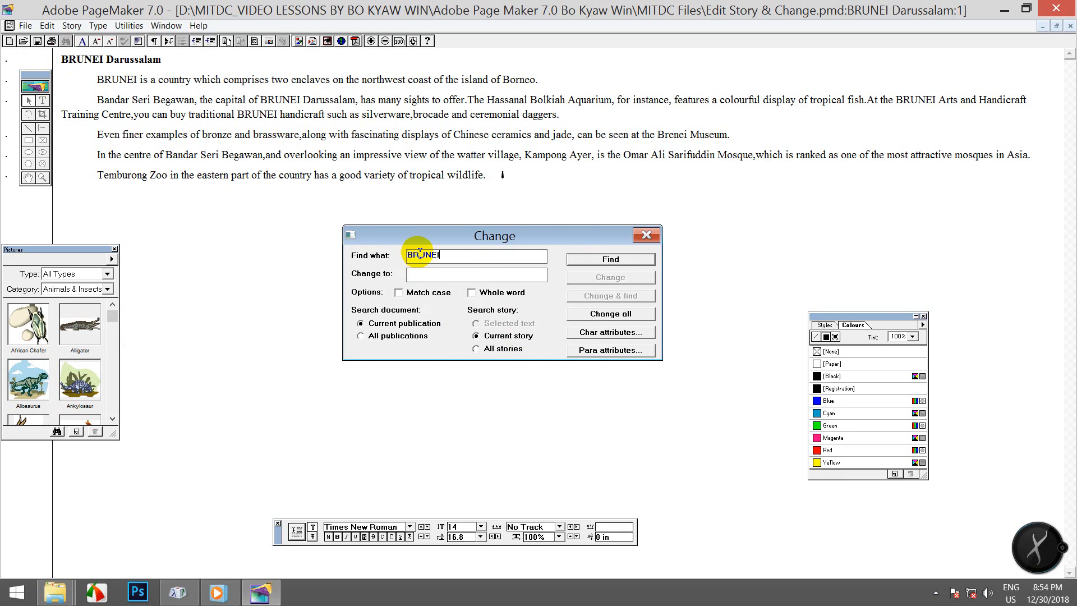
click(440, 275)
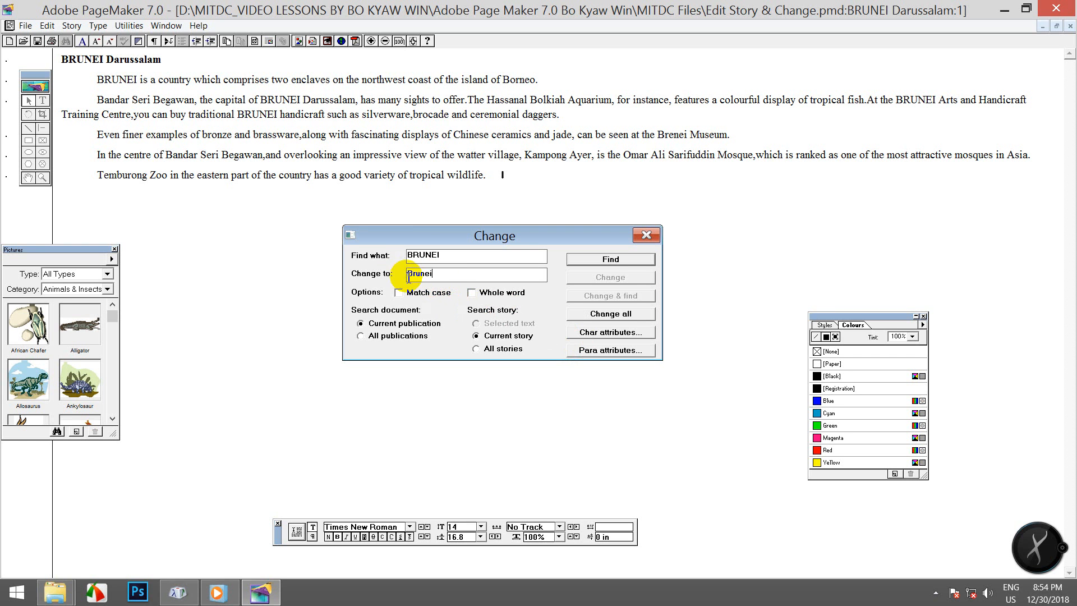
drag(409, 273, 89, 219)
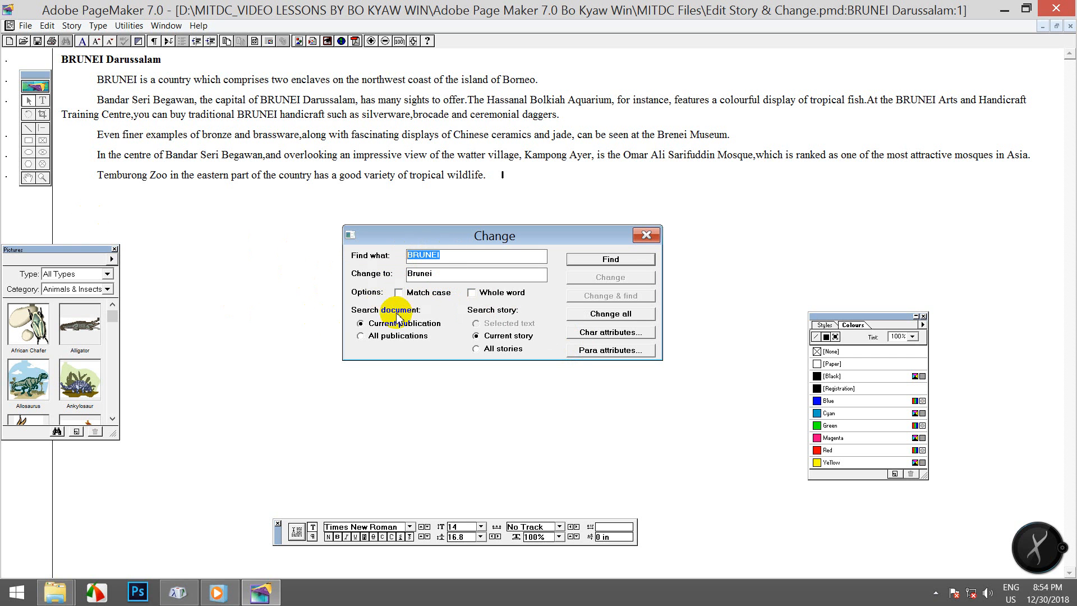
drag(432, 273, 386, 276)
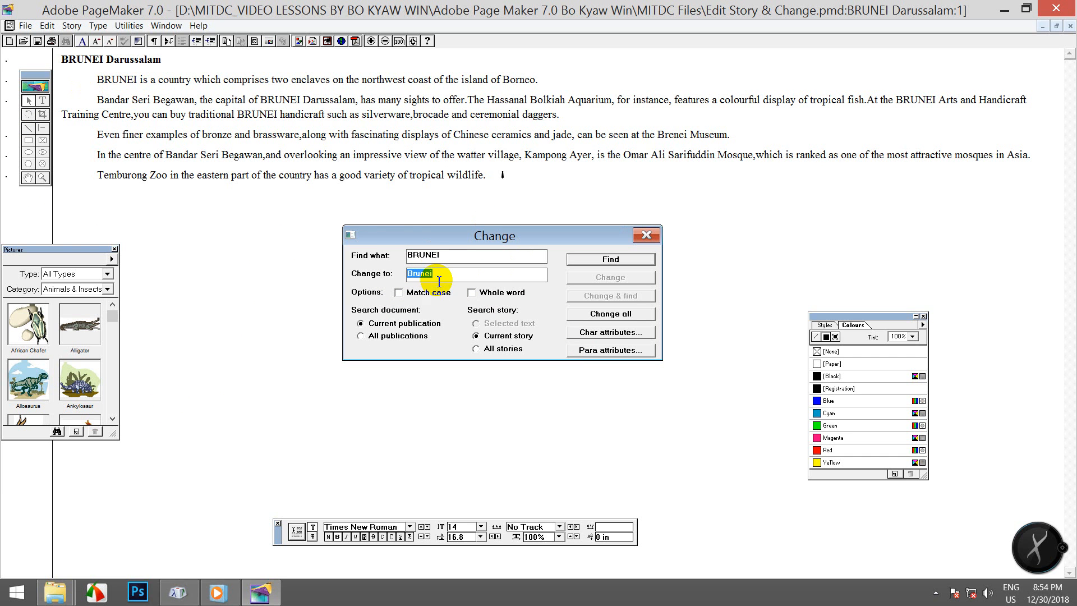
Try to change the BRUNEI in the story heading to Brunei and find the next occurrence.
click(595, 259)
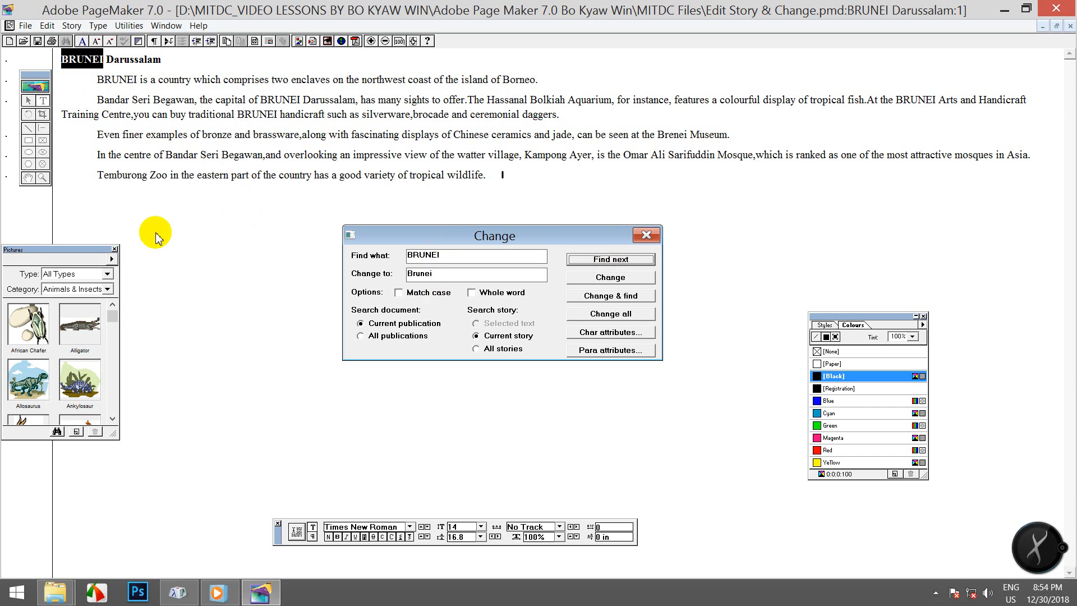
click(613, 278)
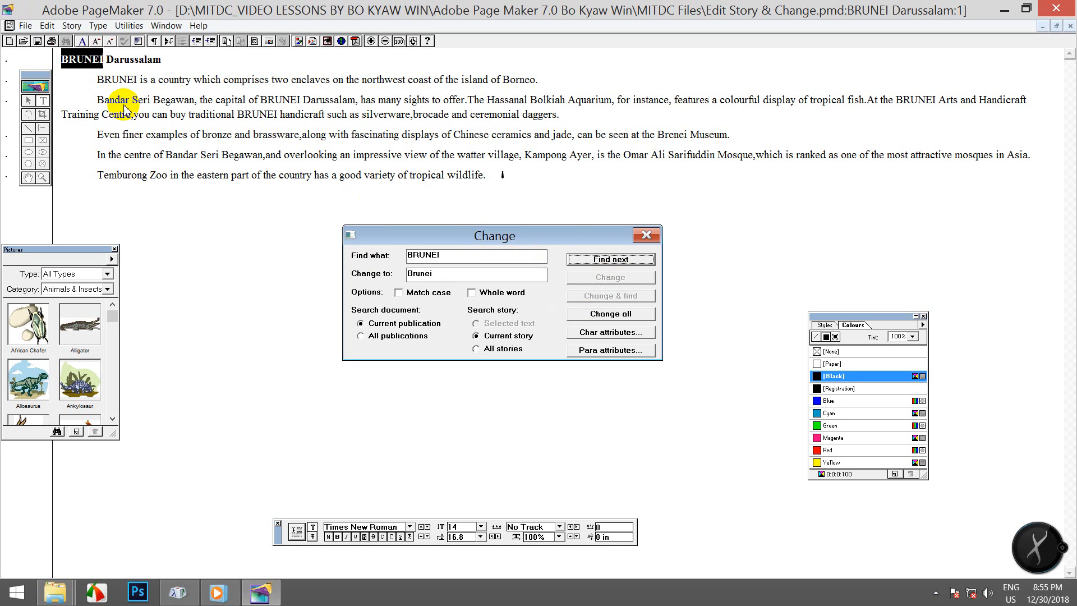
drag(496, 248, 433, 240)
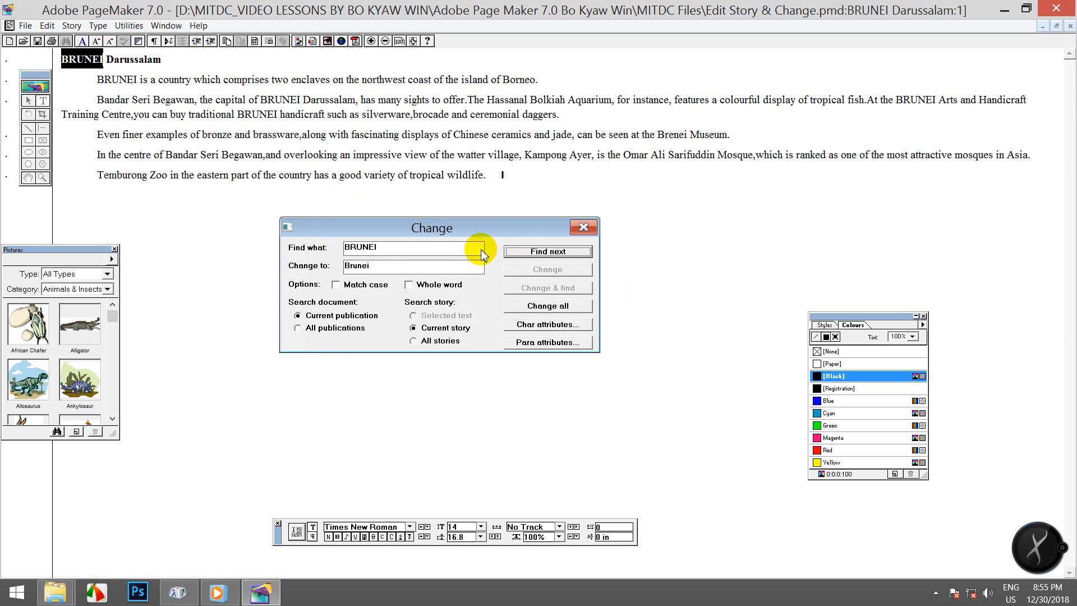
click(530, 251)
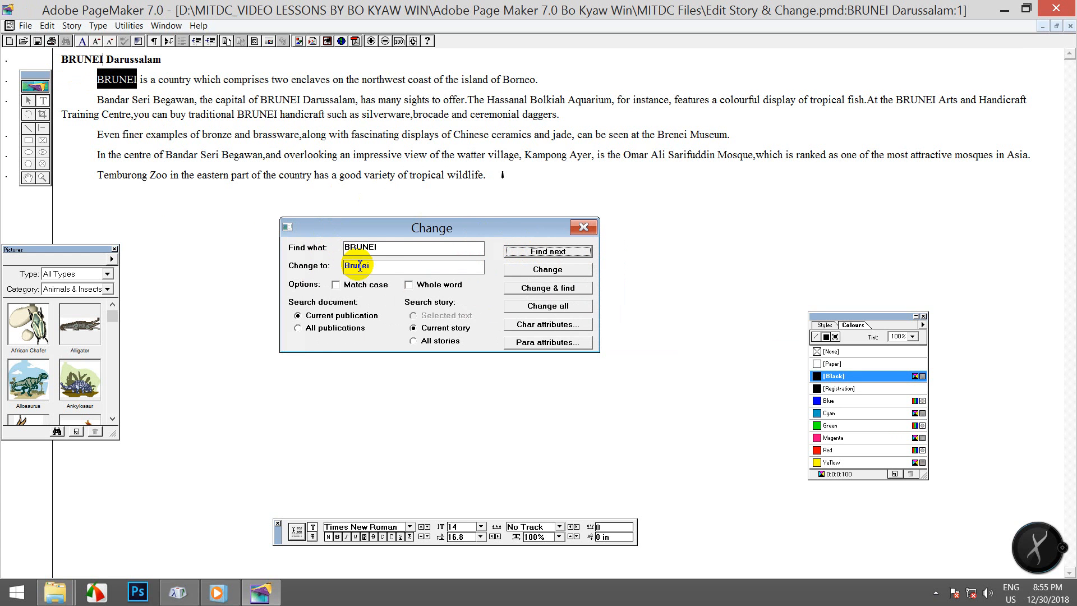
Try to change all occurrences of BRUNEI to Brunei in the current story, and close the Change dialog.
double_click(374, 247)
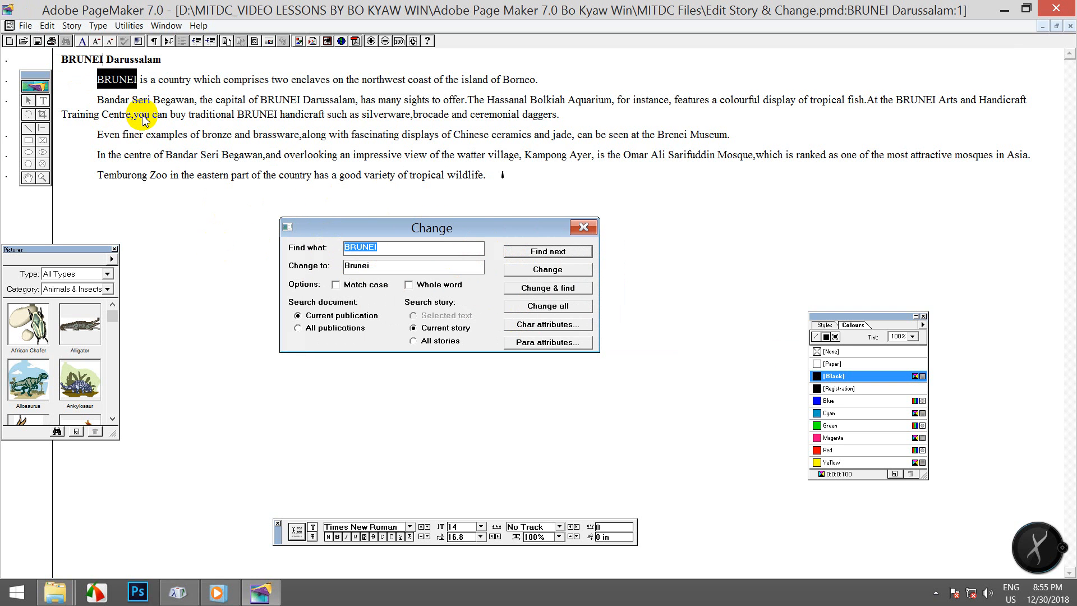
double_click(373, 266)
click(550, 307)
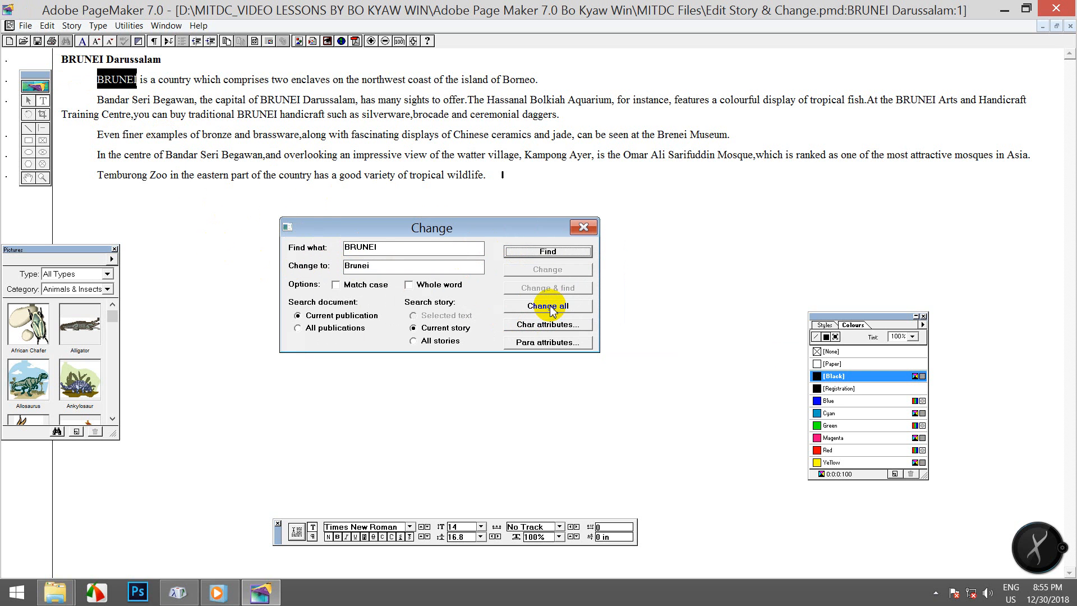
click(552, 308)
click(584, 226)
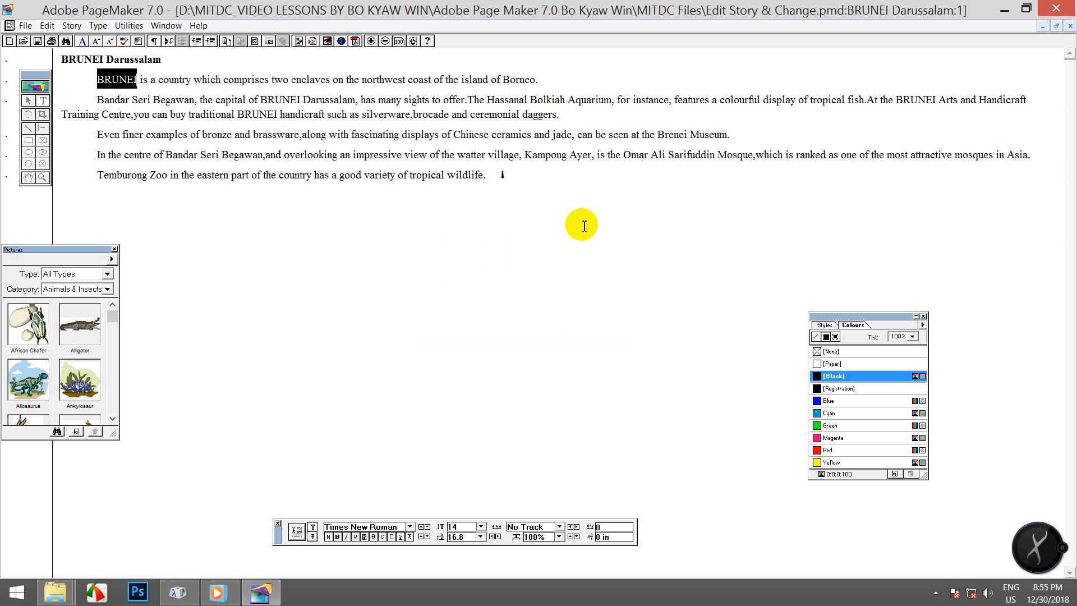
click(228, 125)
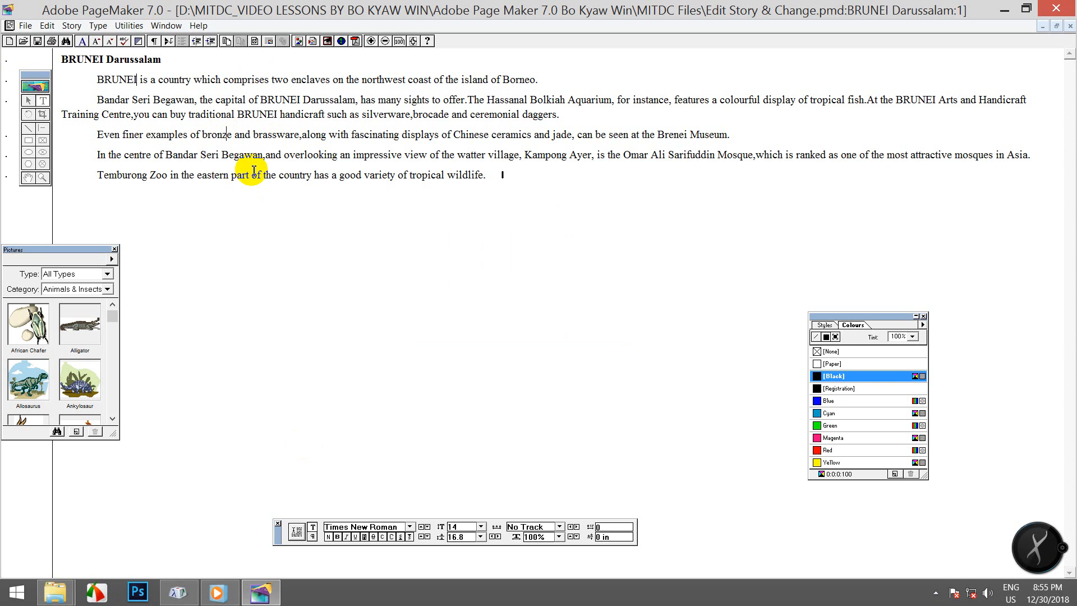
double_click(102, 59)
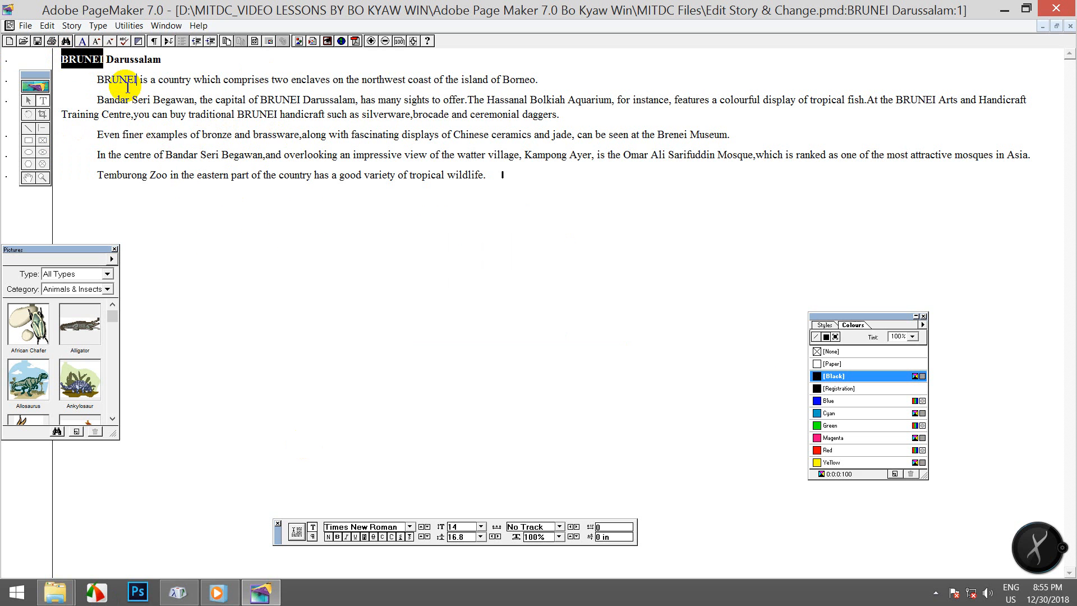
drag(138, 79, 100, 79)
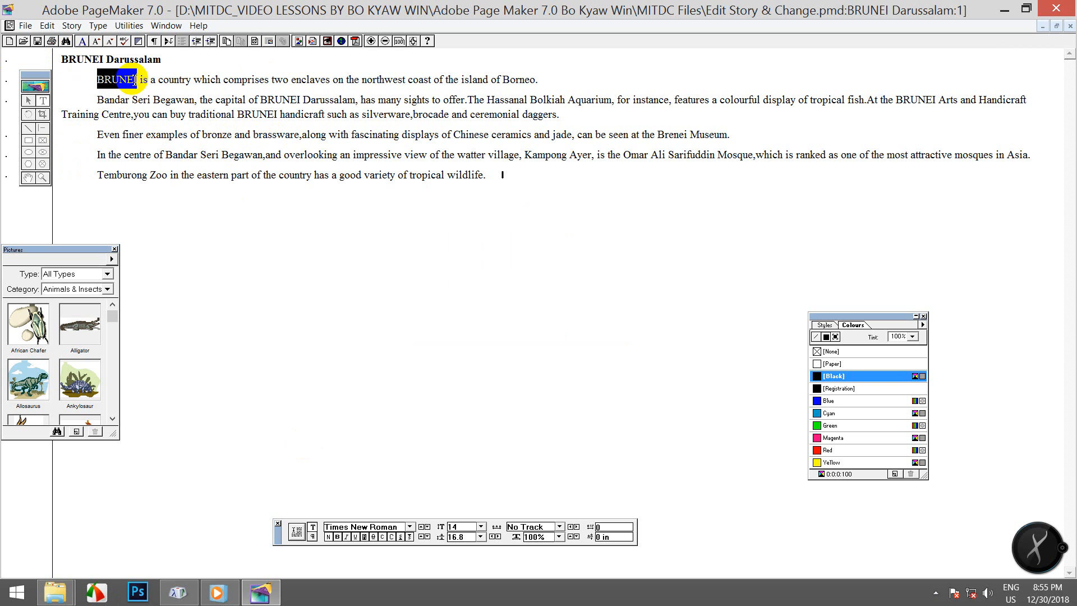
drag(104, 58, 65, 57)
Reopen the Change dialog for replacing BRUNEI with Brunei and find two successive occurrences in the current story.
click(76, 59)
click(130, 26)
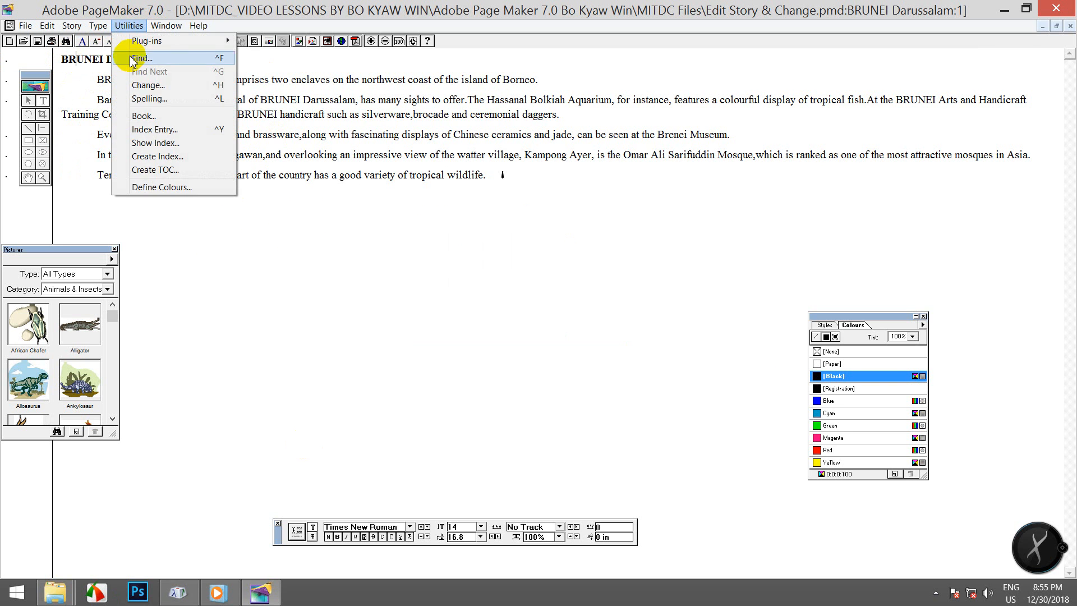
click(145, 85)
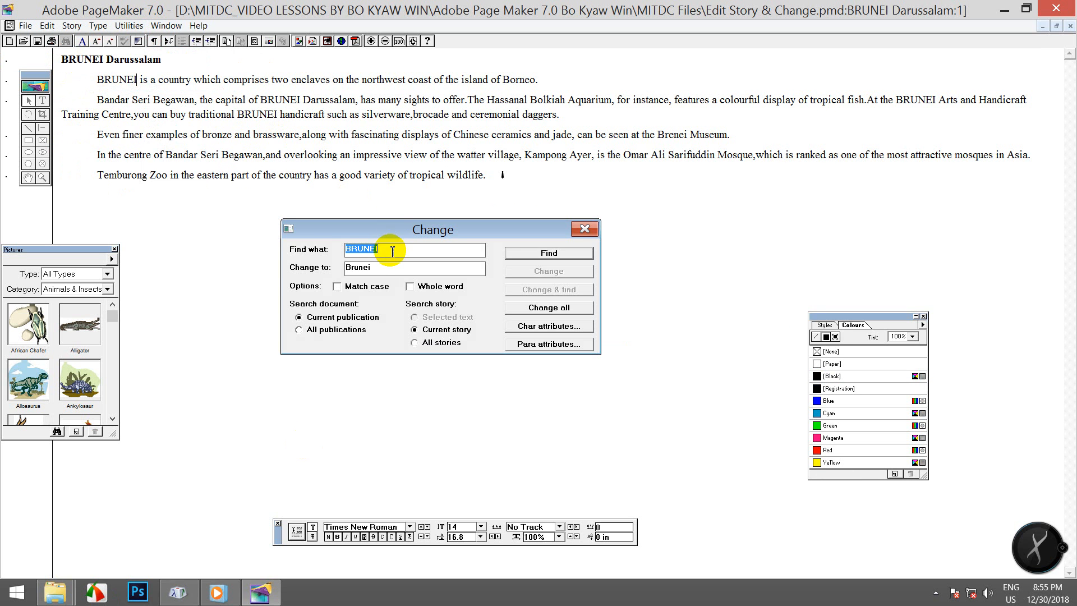
click(375, 267)
double_click(375, 268)
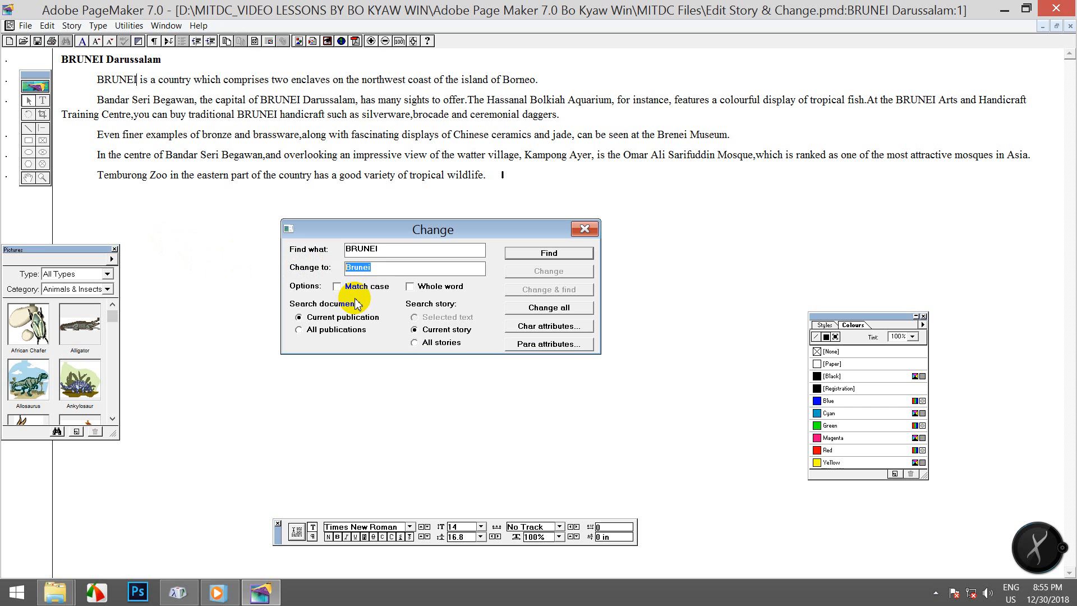
drag(385, 267, 267, 257)
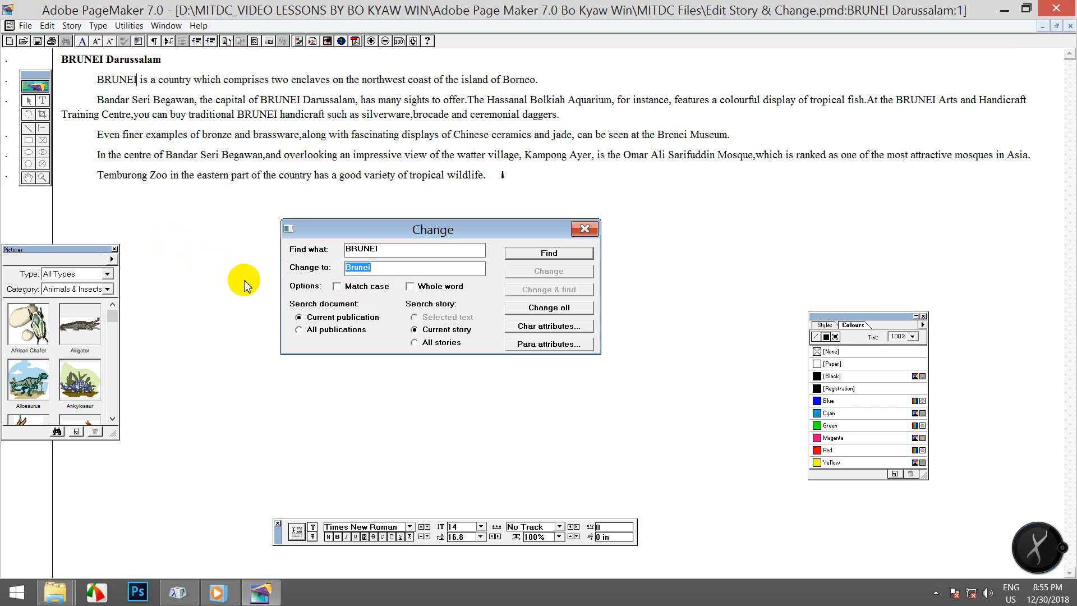
click(550, 253)
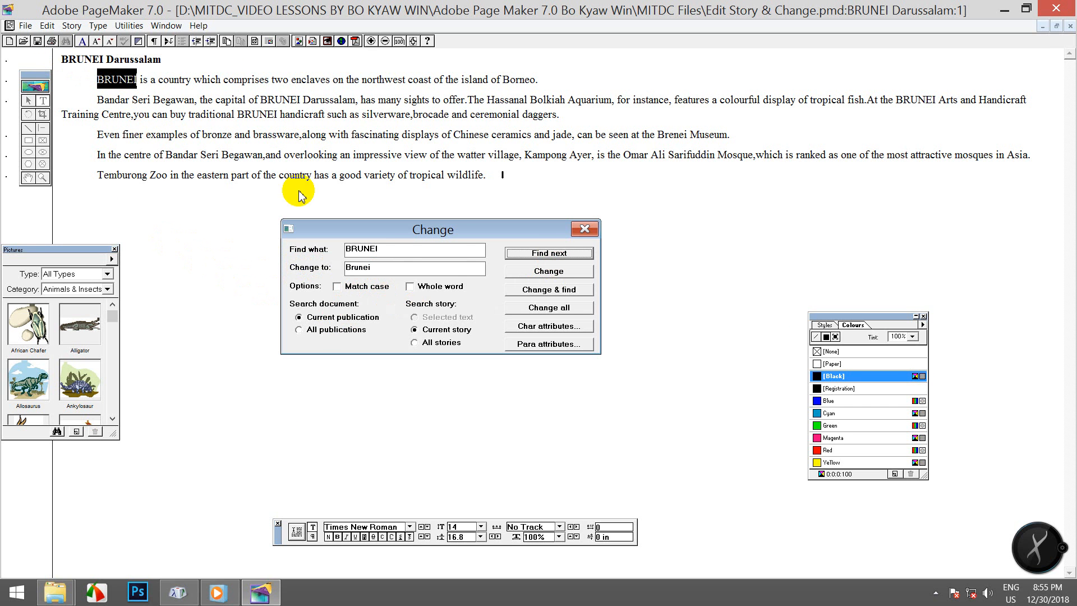
click(561, 257)
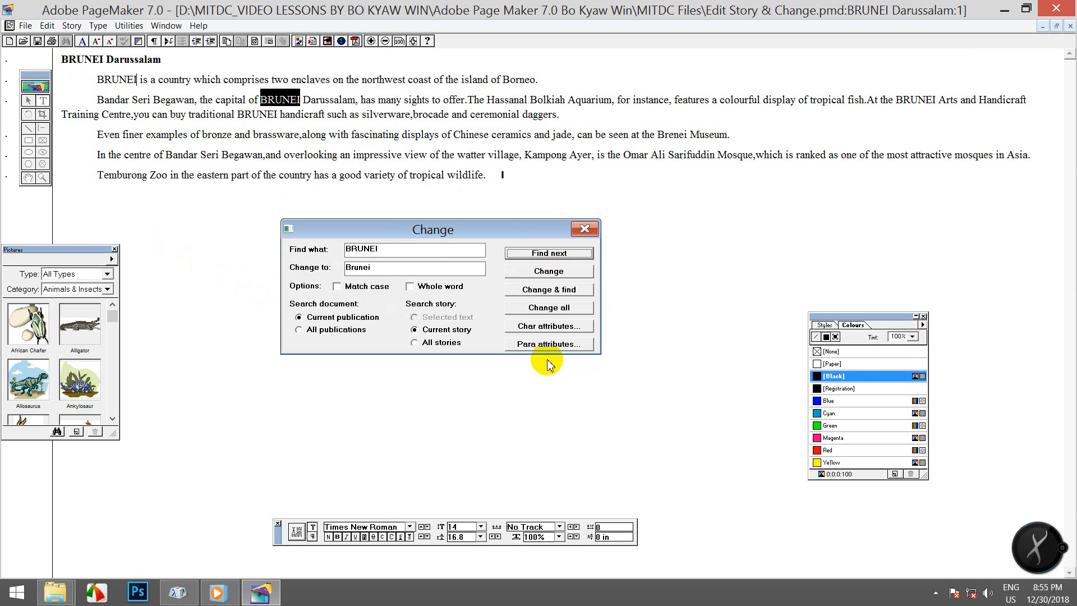
Try to change all occurrences of BRUNEI to Brunei, and search through the story again, continuing from its beginning.
click(549, 309)
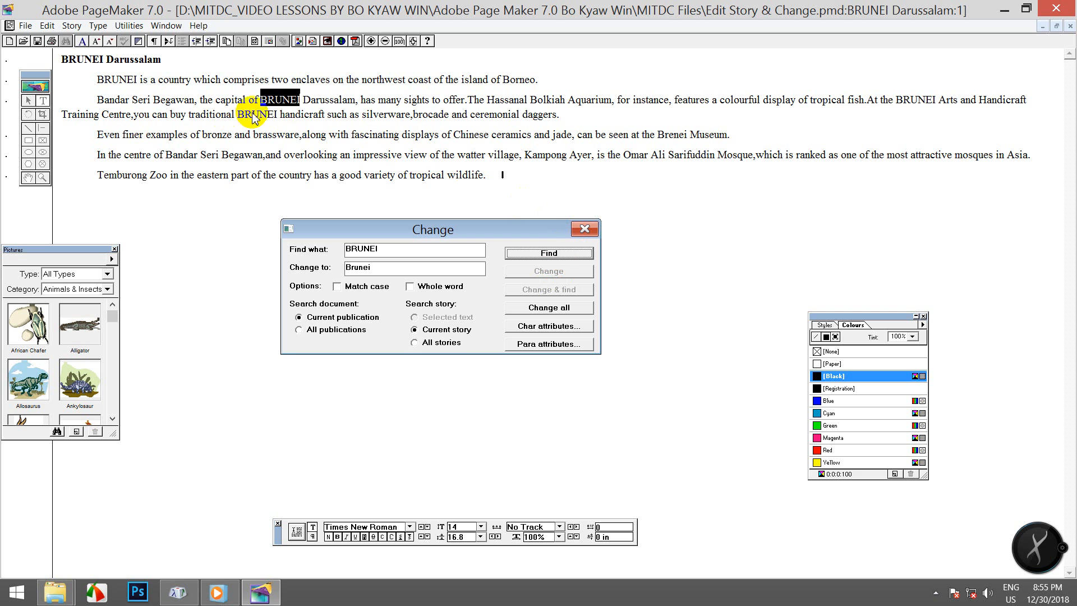
click(560, 253)
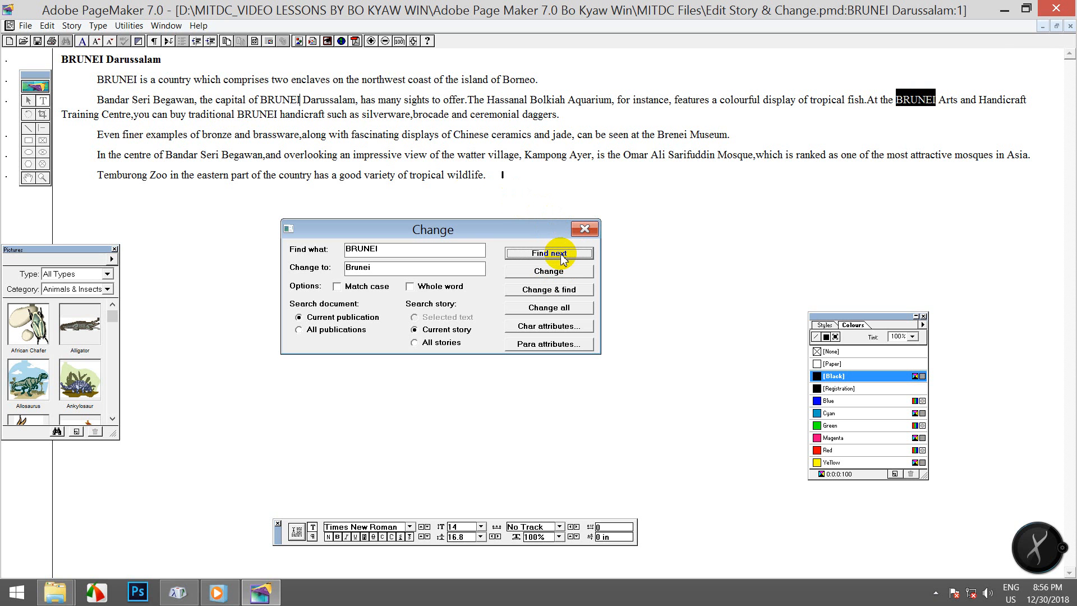
click(559, 253)
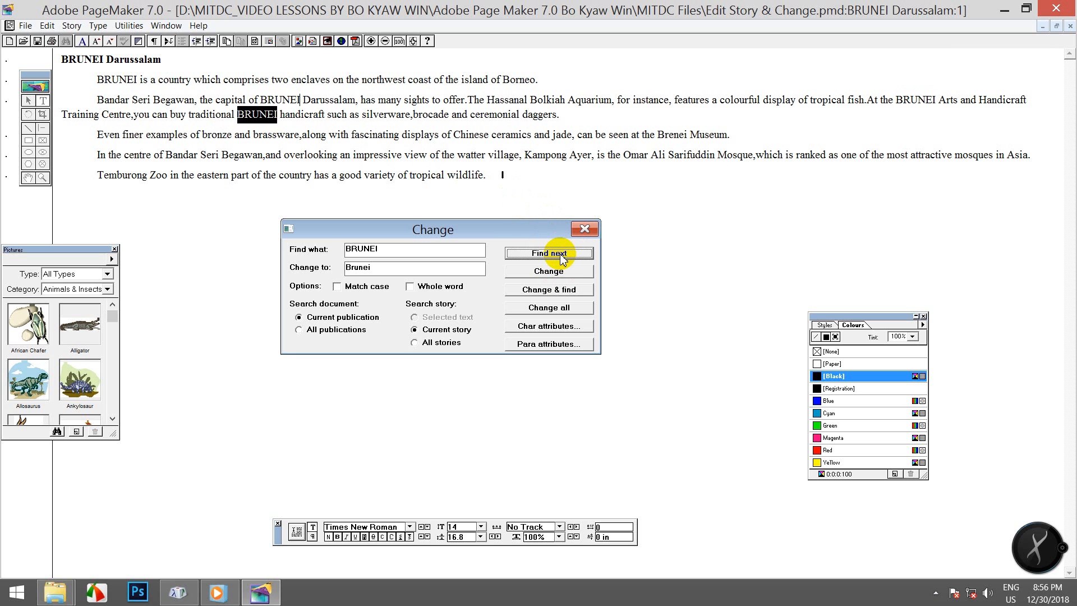
click(560, 253)
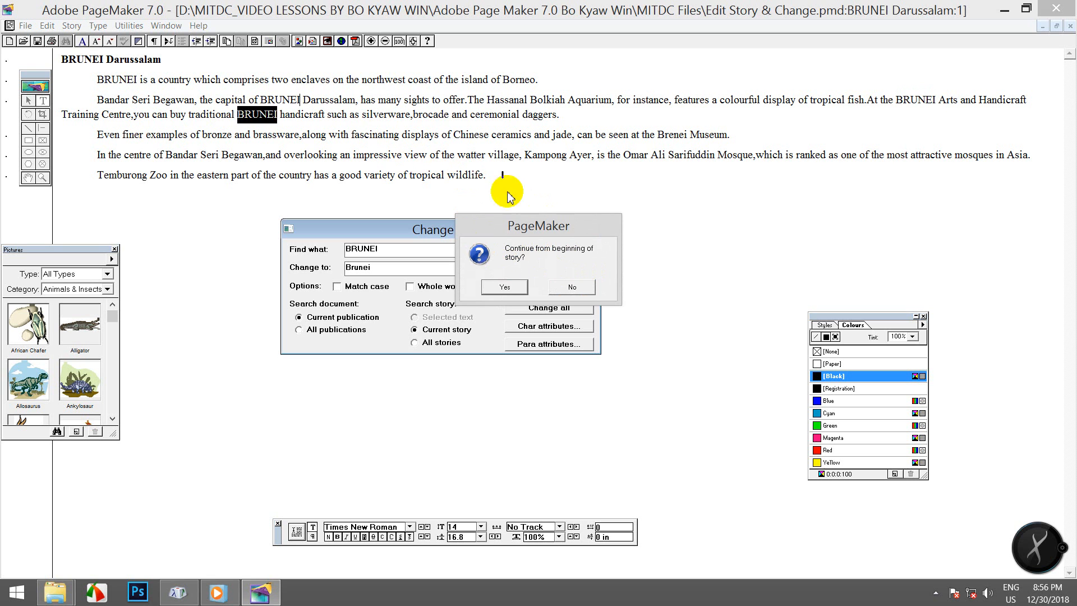
click(494, 284)
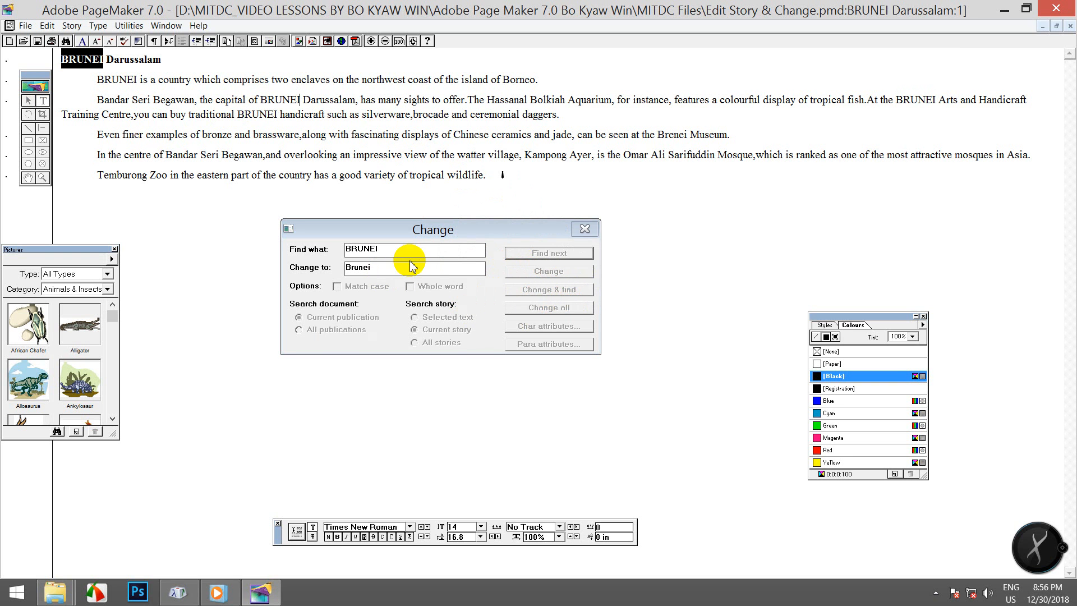
Try to change the BRUNEI in the story heading to Brunei, followed by all other occurrences in the current story.
drag(377, 266, 320, 259)
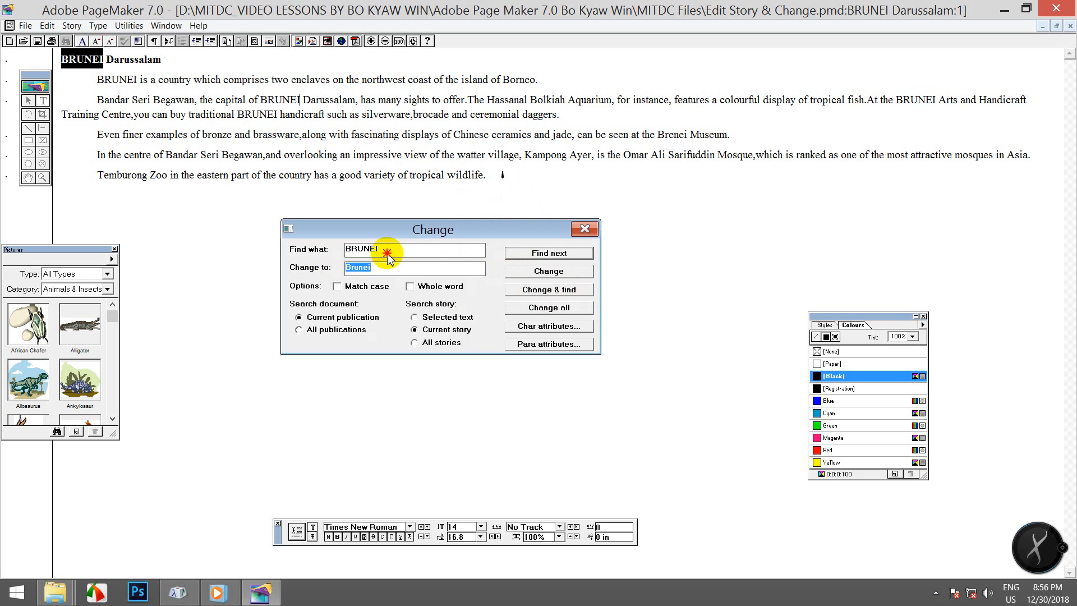
drag(388, 252, 344, 268)
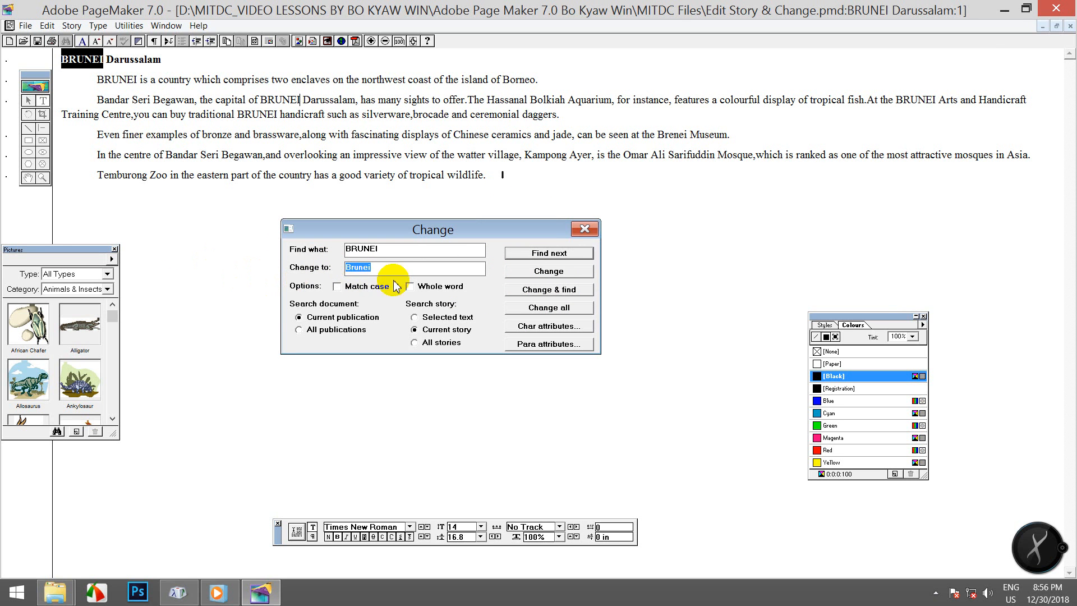
click(550, 272)
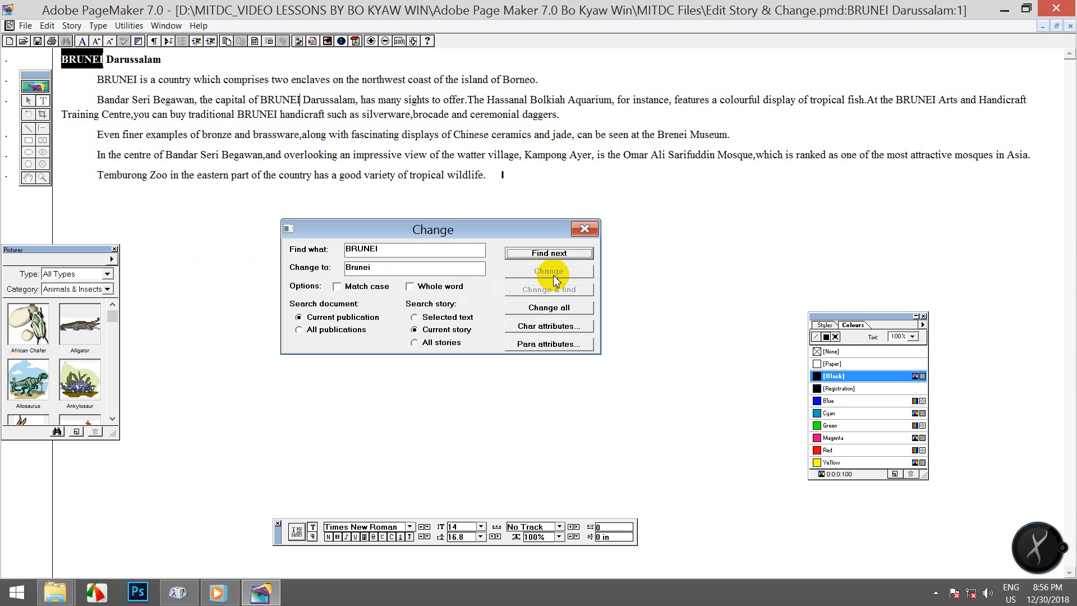
click(550, 309)
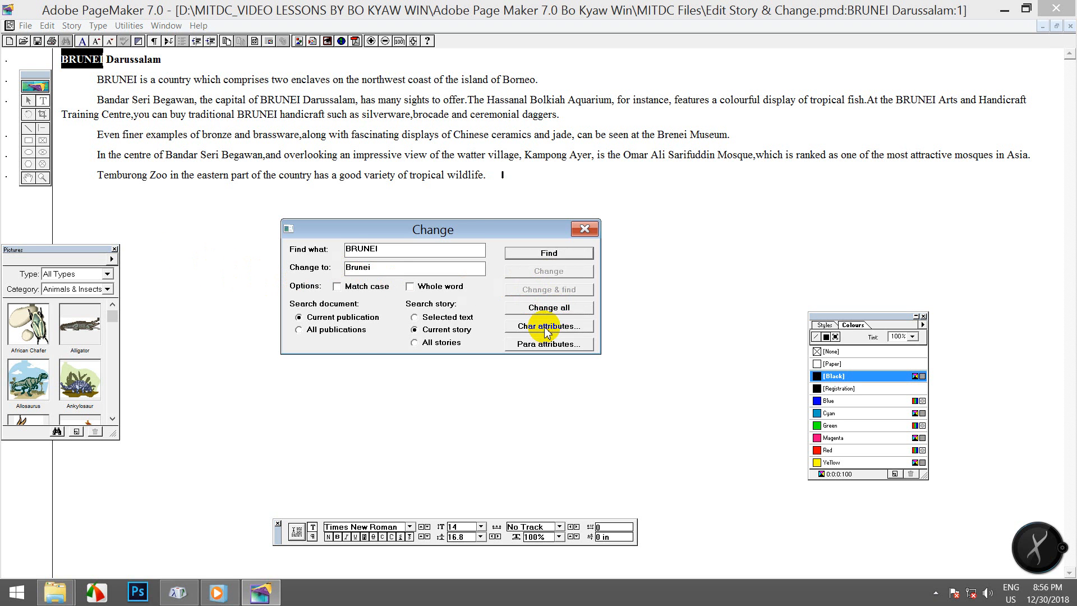
Check the character attributes of the change operation, keeping them all at Any, and shift the Change dialog slightly.
click(544, 326)
drag(548, 161, 430, 183)
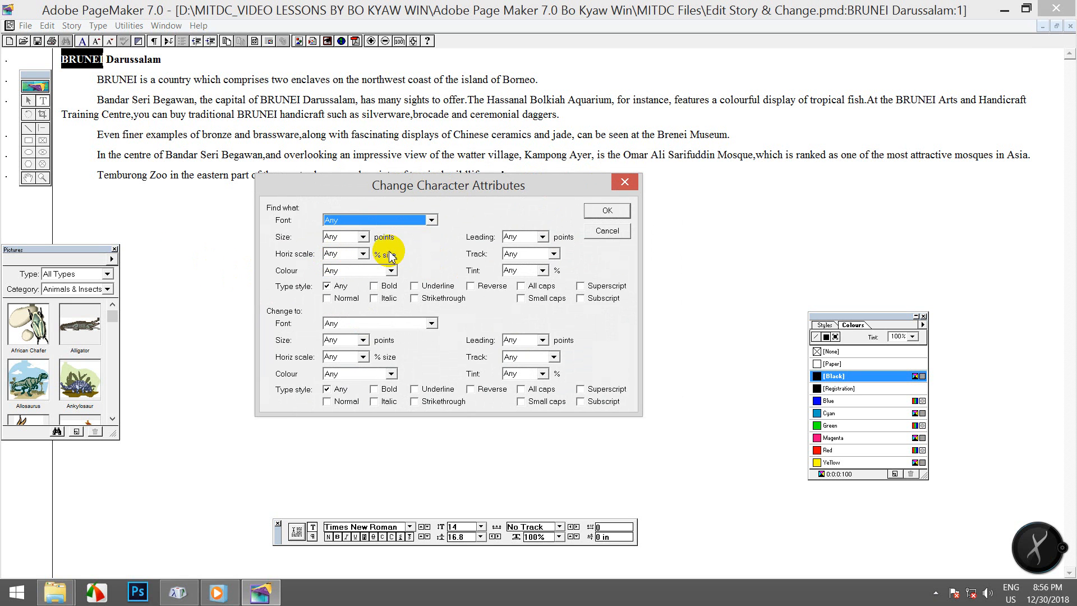
click(609, 213)
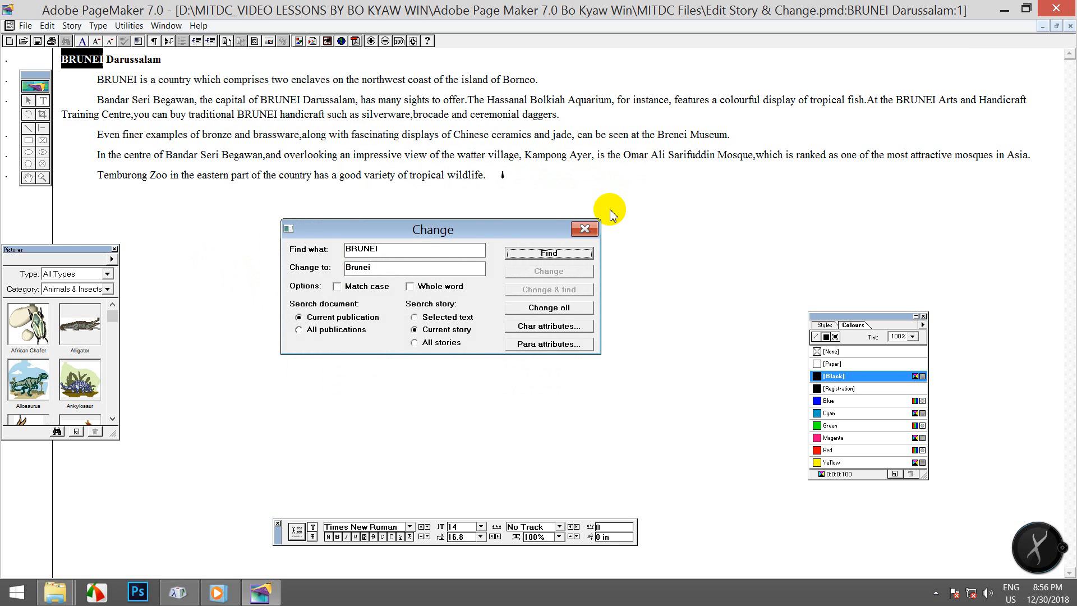
click(467, 225)
drag(468, 225, 448, 224)
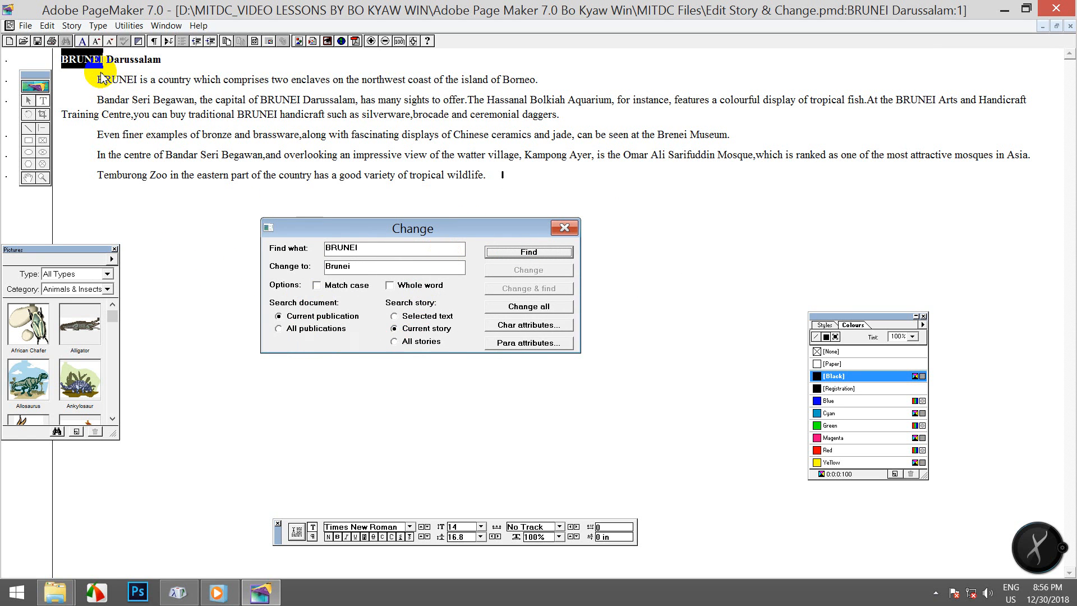
Set the replacement text for BRUNEI to Bi and find the next occurrence in the current story.
drag(366, 248, 288, 247)
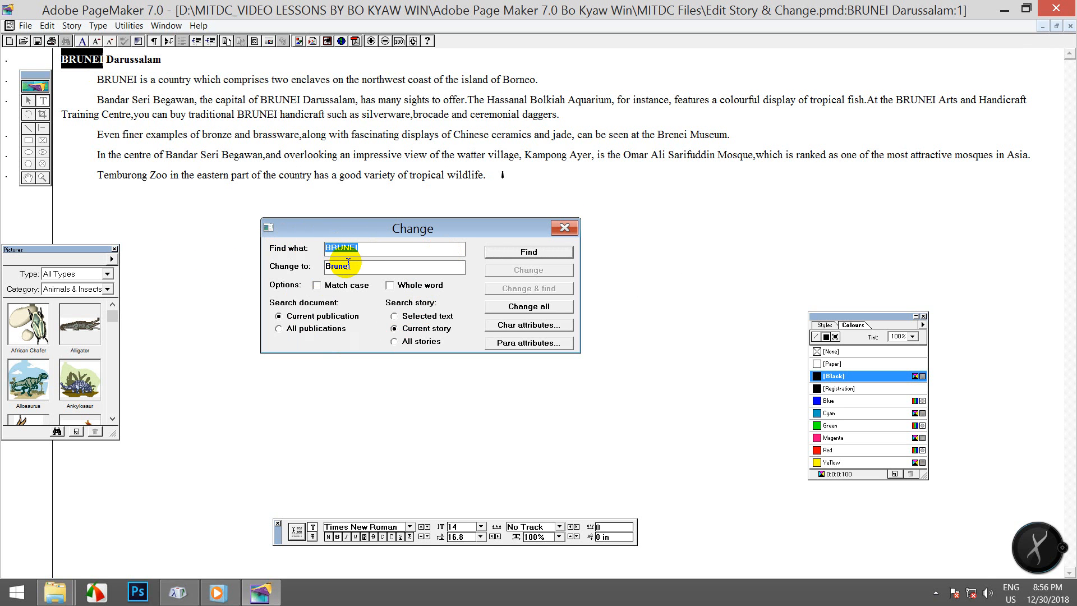
drag(362, 267, 240, 264)
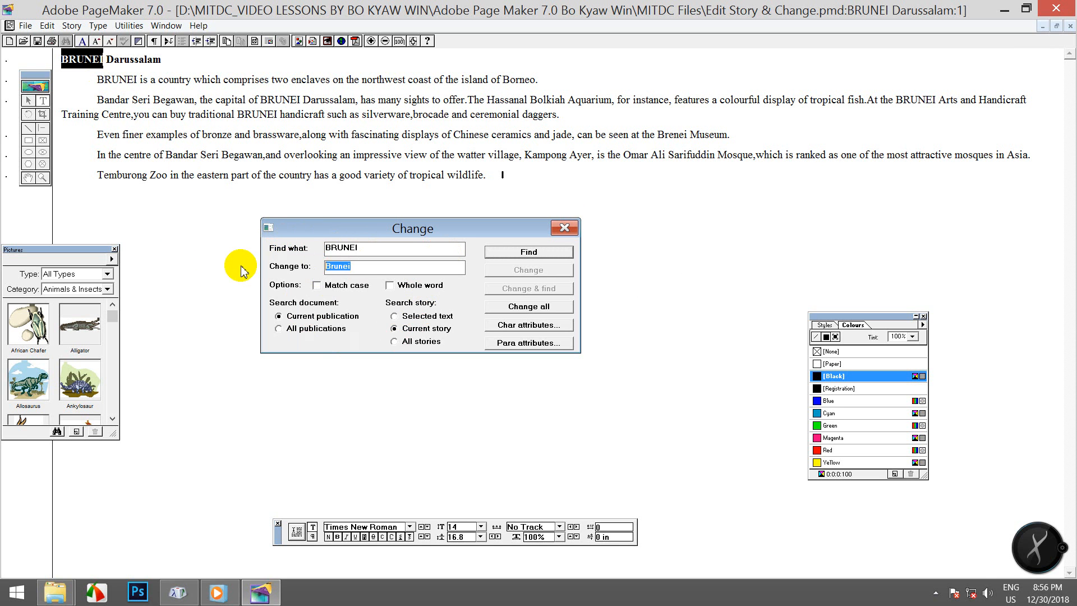
drag(360, 248, 314, 260)
double_click(346, 270)
double_click(376, 246)
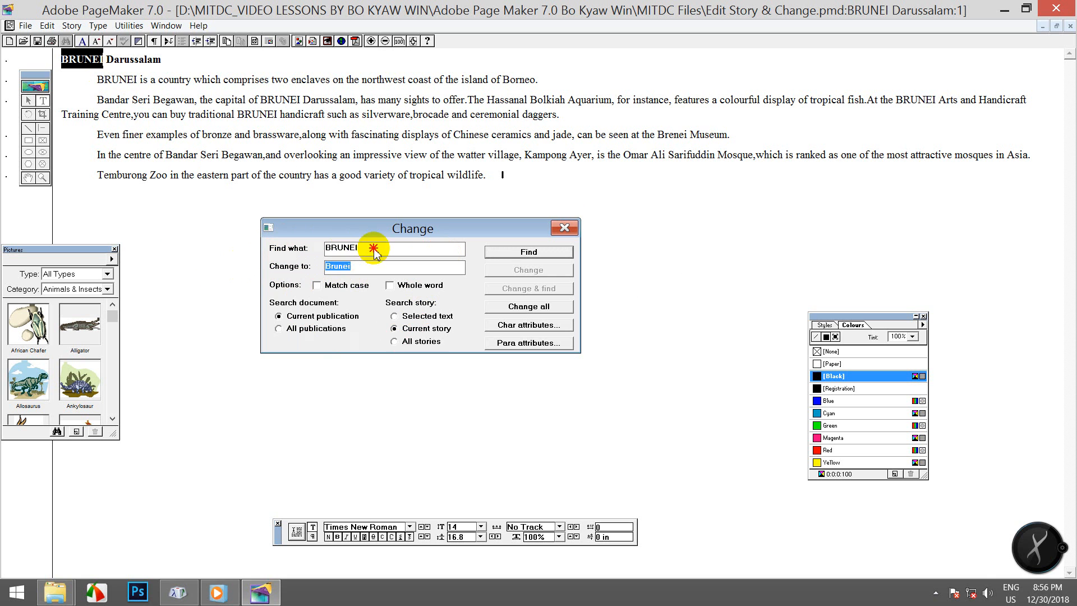
double_click(360, 269)
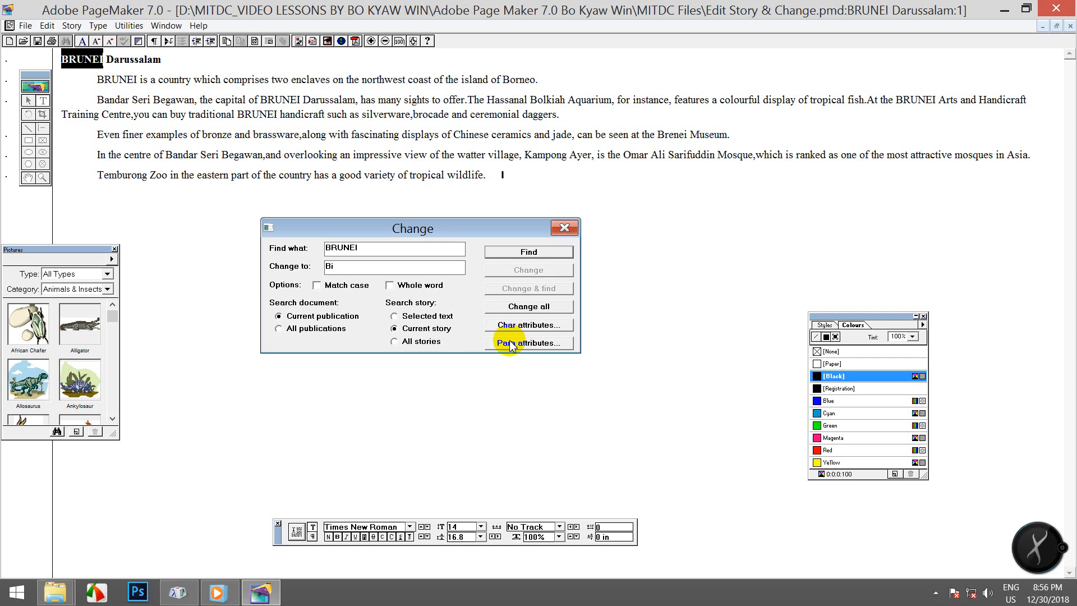
click(533, 252)
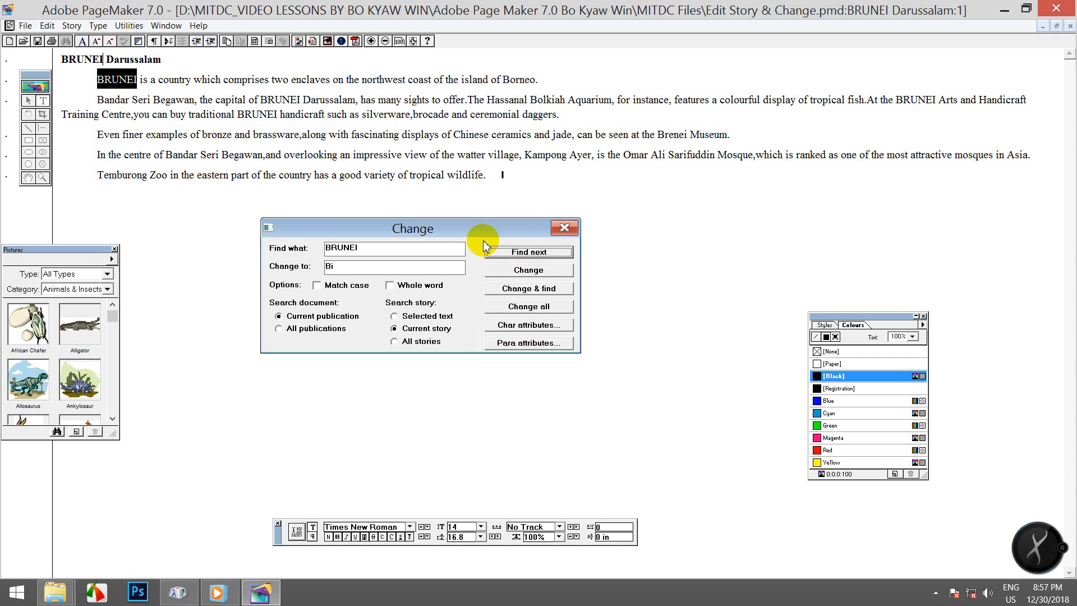
Change the found BRUNEI and all remaining occurrences in the current story to Bi, and close the Change dialog.
click(546, 270)
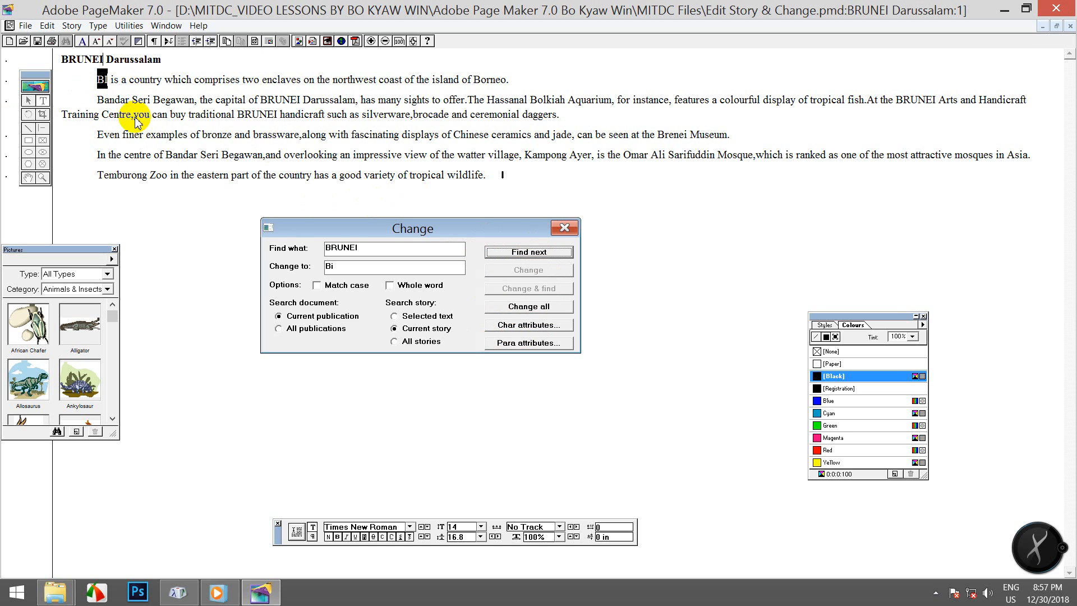
click(548, 307)
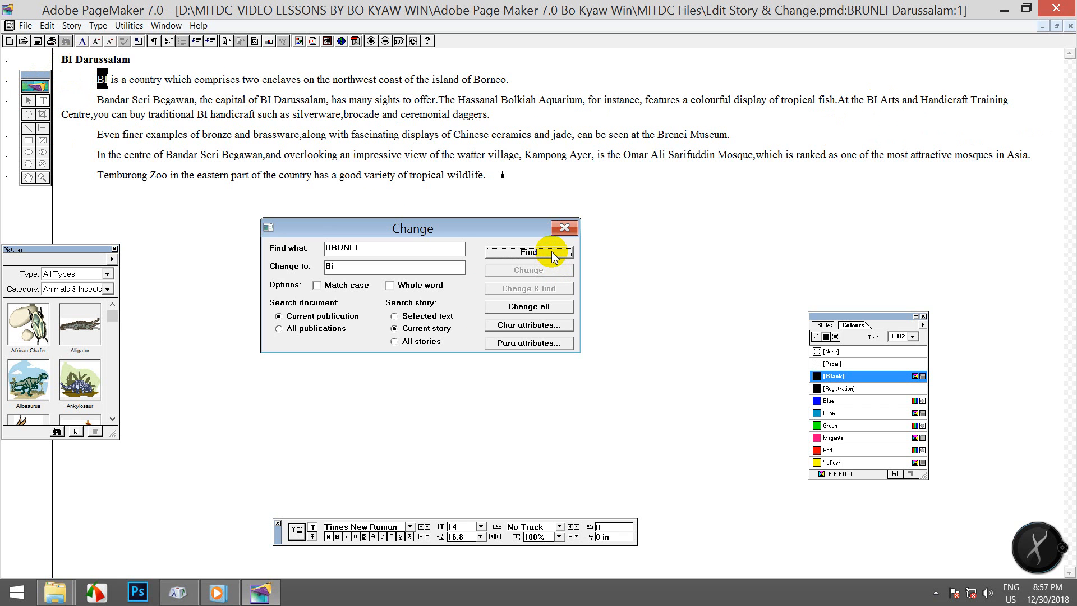
click(562, 226)
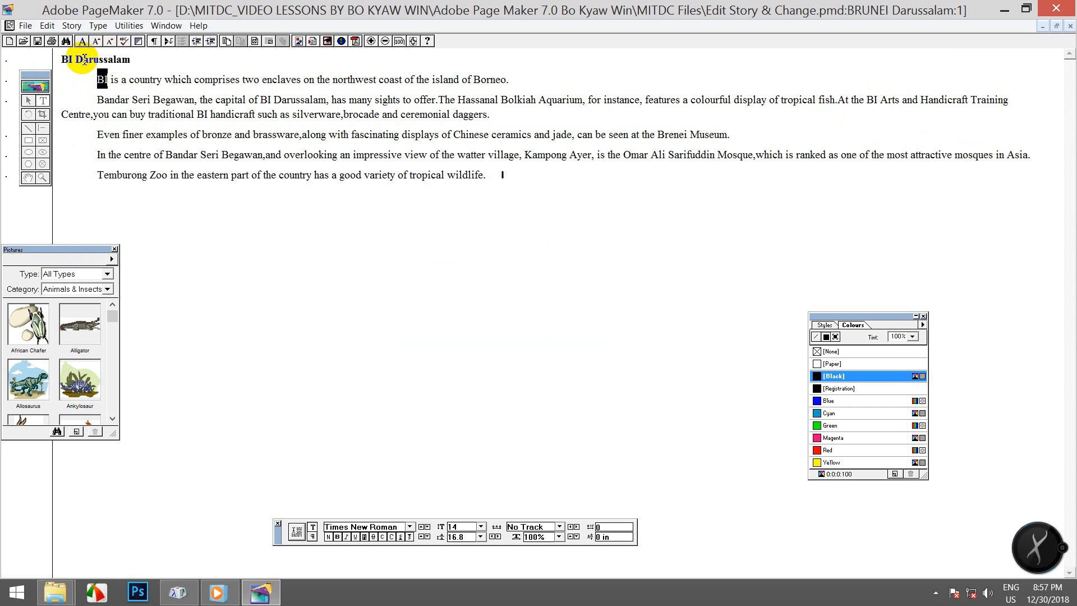
Select the BI in the story heading, set up a Change operation from BI to Brunei within the selected text, and find the match.
drag(72, 60, 54, 60)
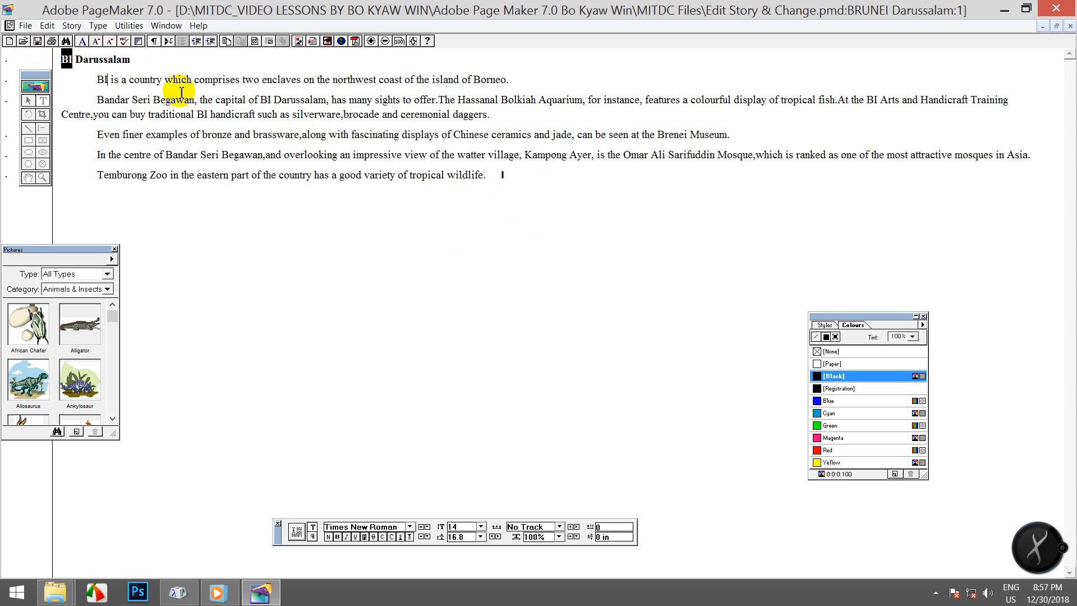
click(129, 26)
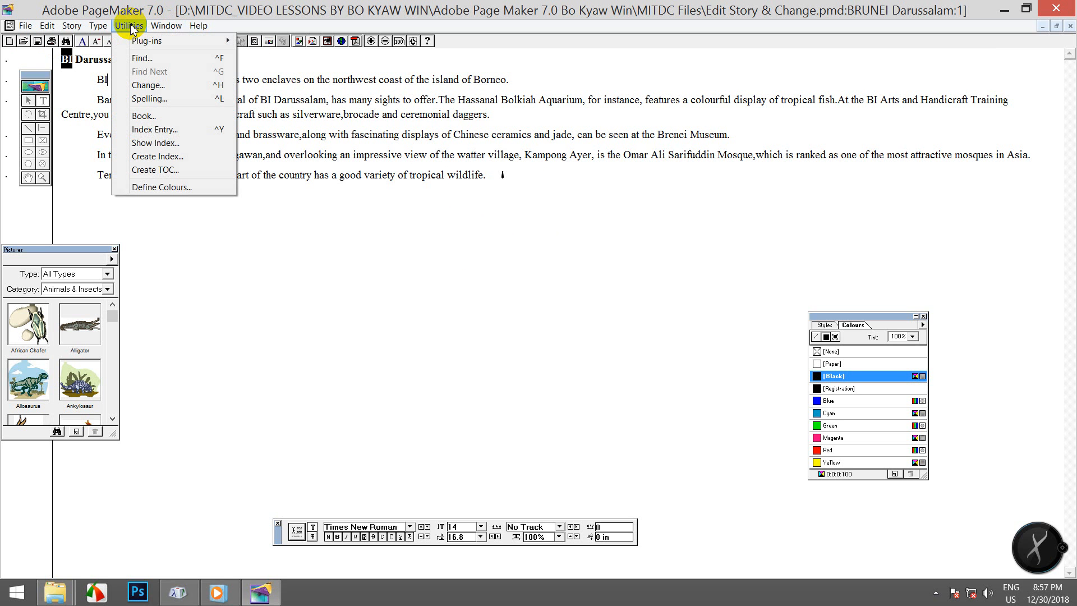
click(160, 88)
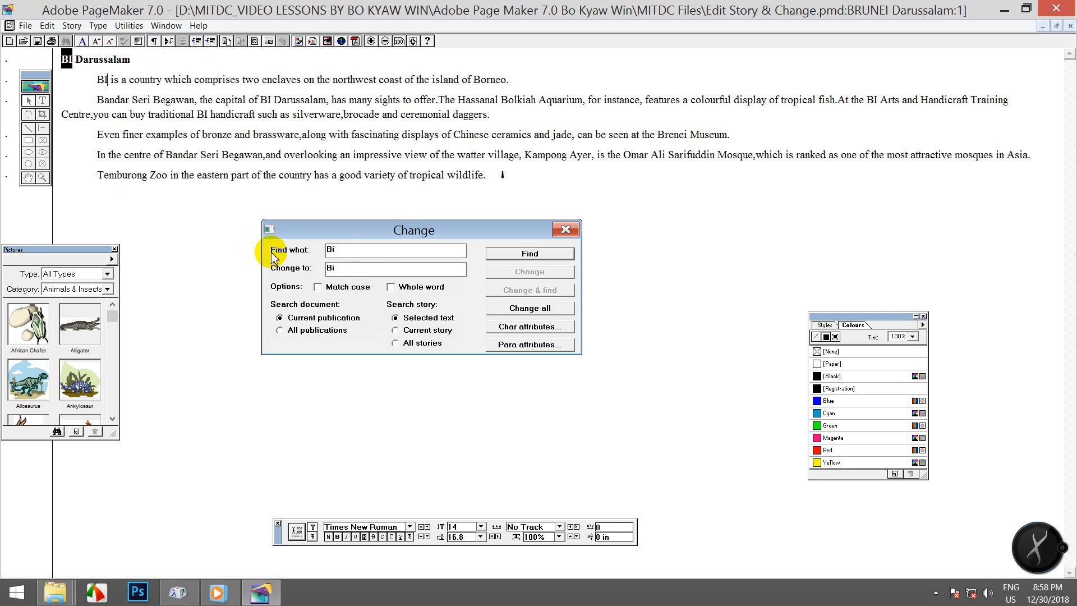
double_click(352, 255)
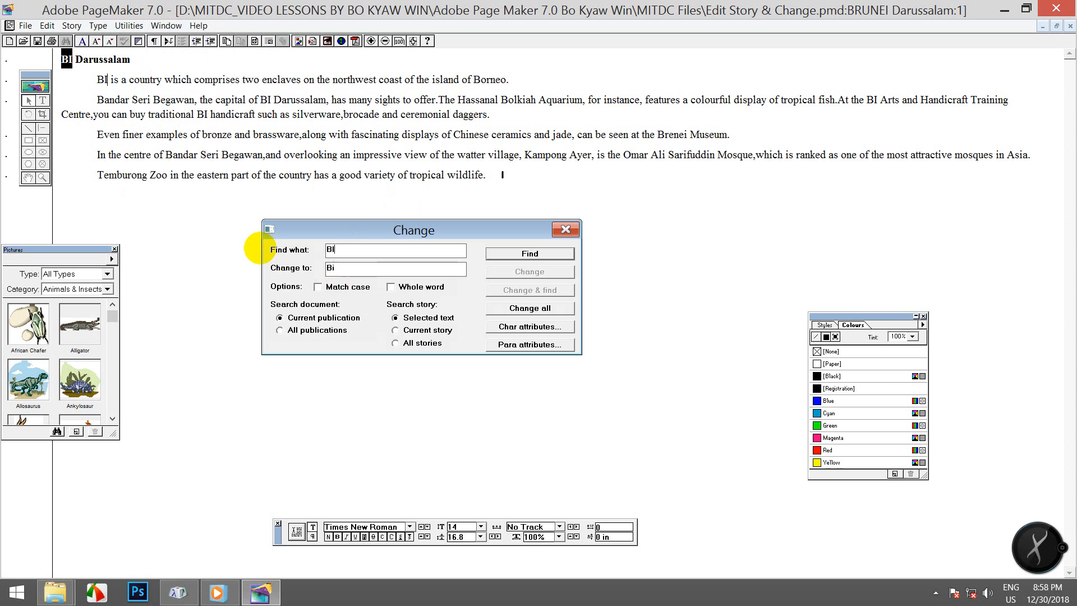
double_click(358, 271)
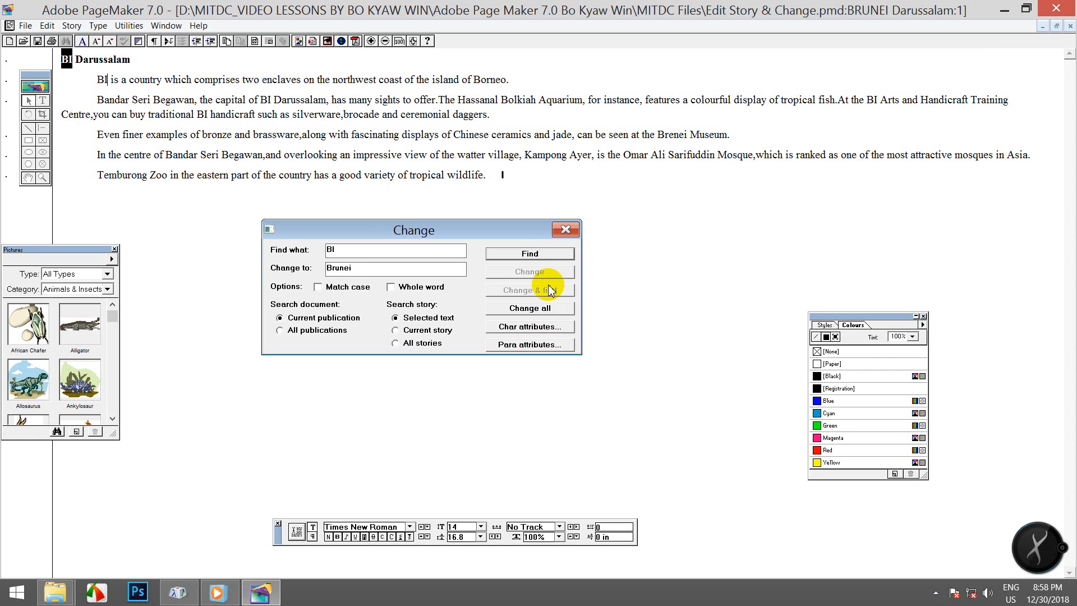
click(549, 257)
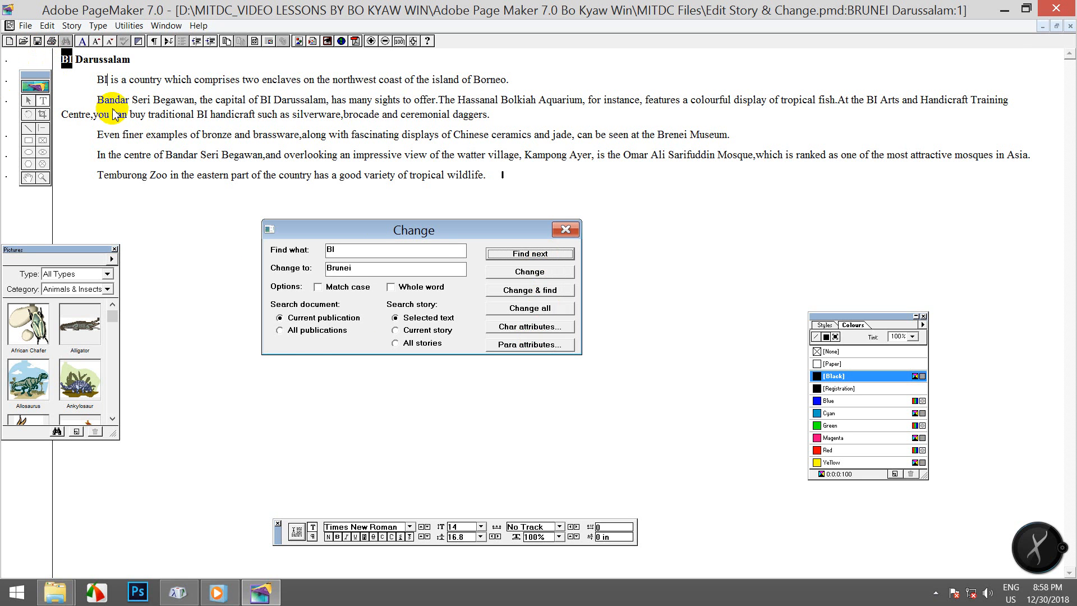
Change every BI match within the selected heading text to Brunei.
click(532, 310)
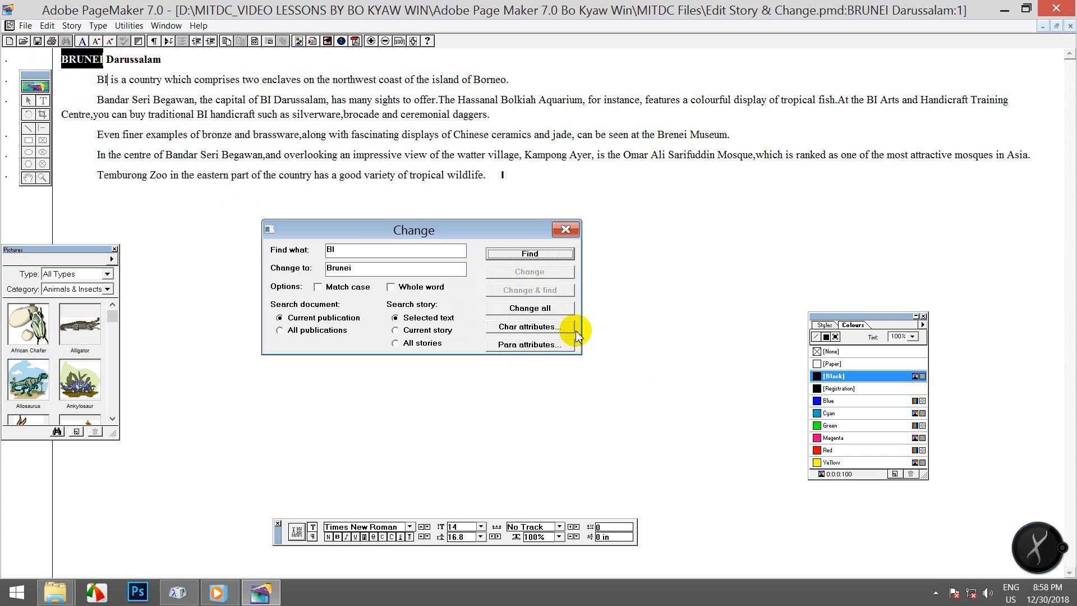
click(547, 308)
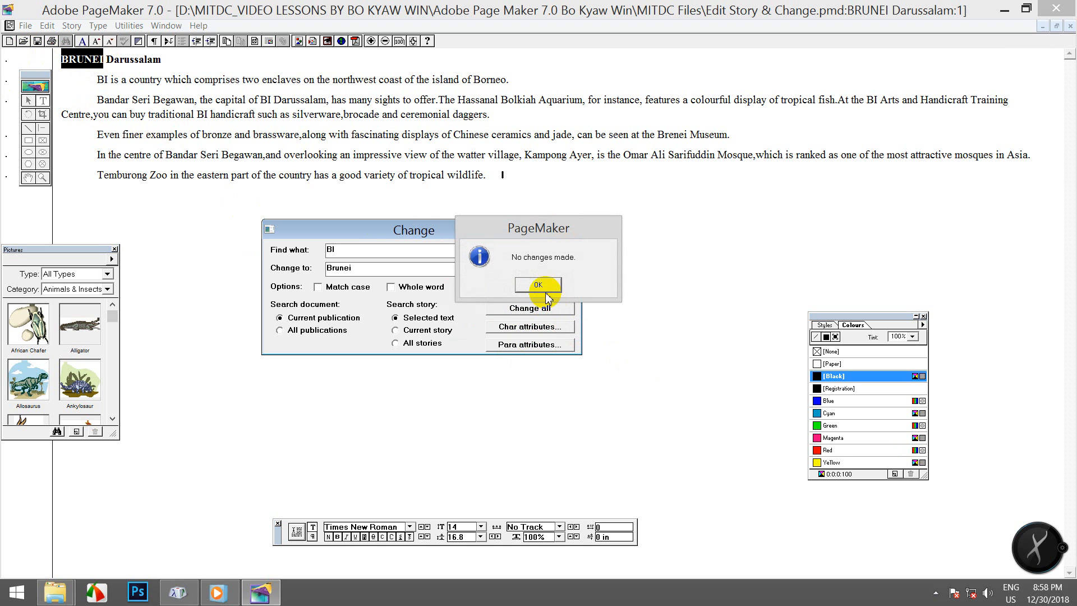
click(536, 284)
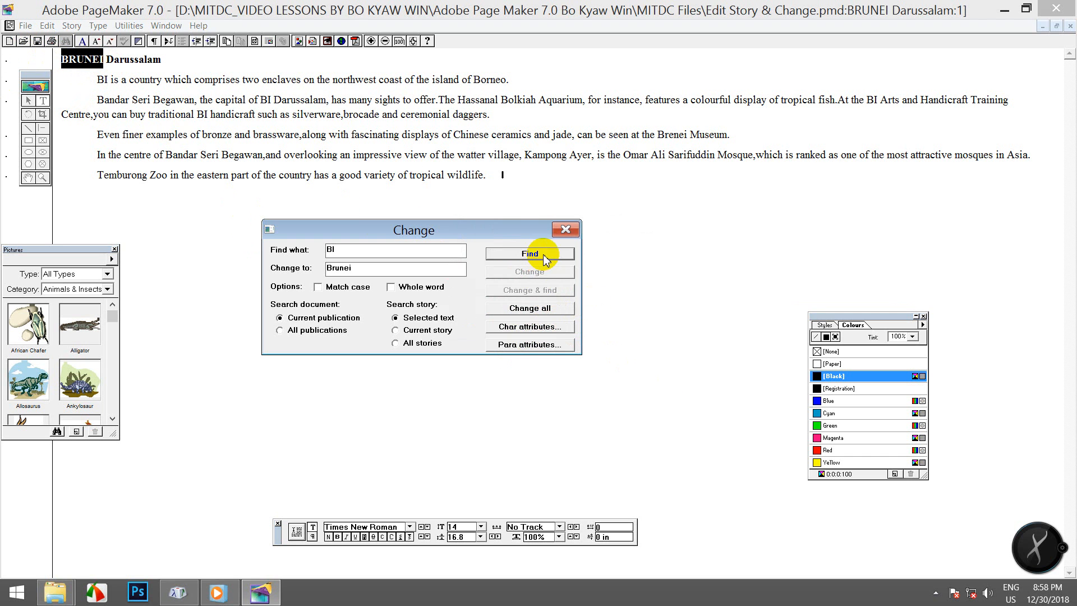
Search the selected heading again for BI, retry changing all matches to Brunei, and close the Change dialog.
click(544, 258)
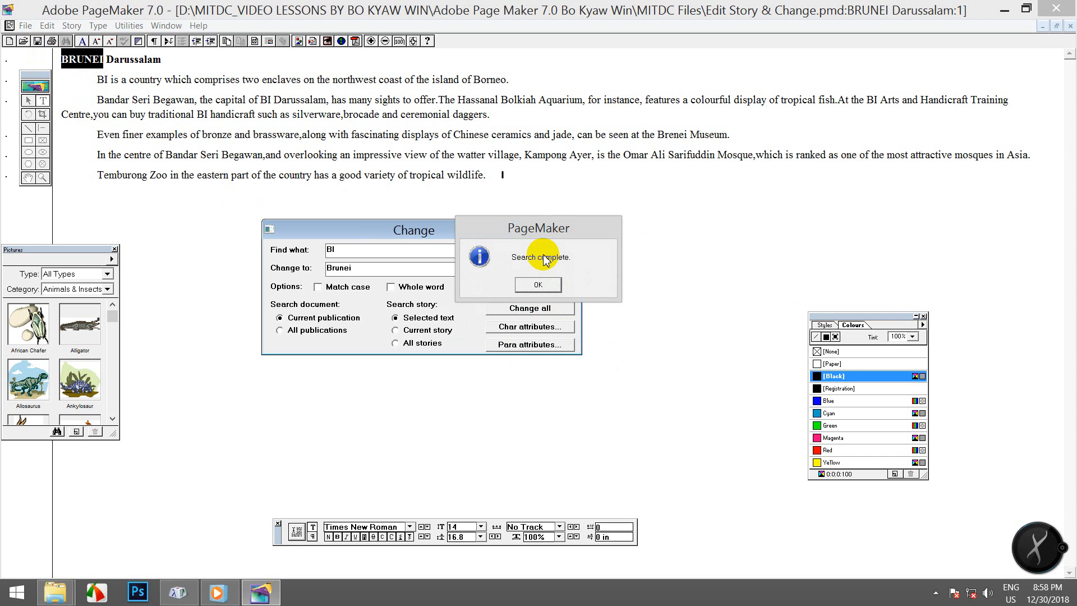
click(538, 285)
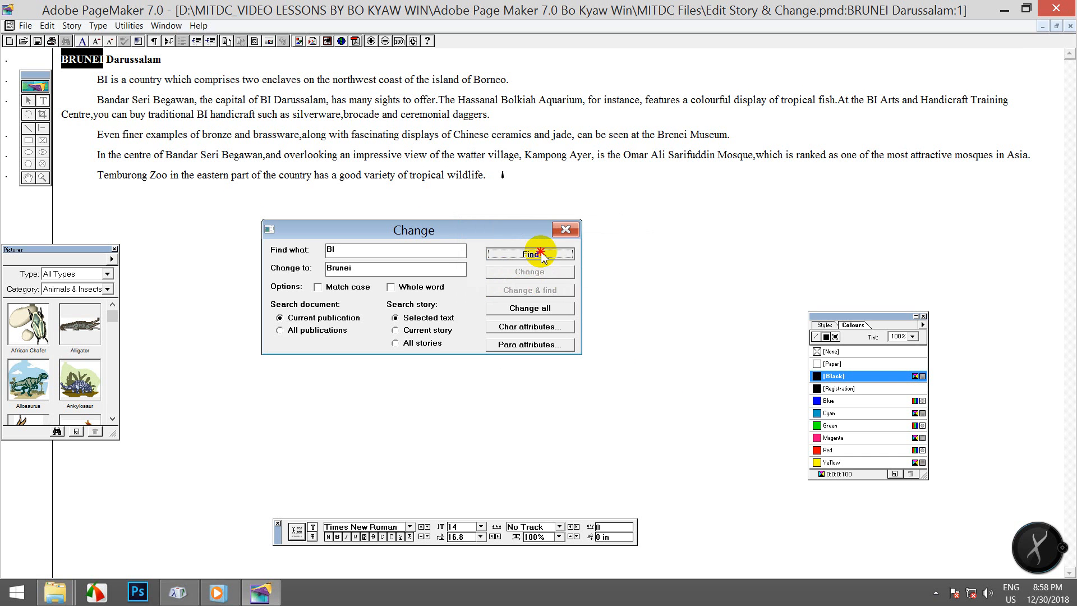
click(540, 255)
click(542, 285)
click(541, 253)
click(540, 288)
click(548, 308)
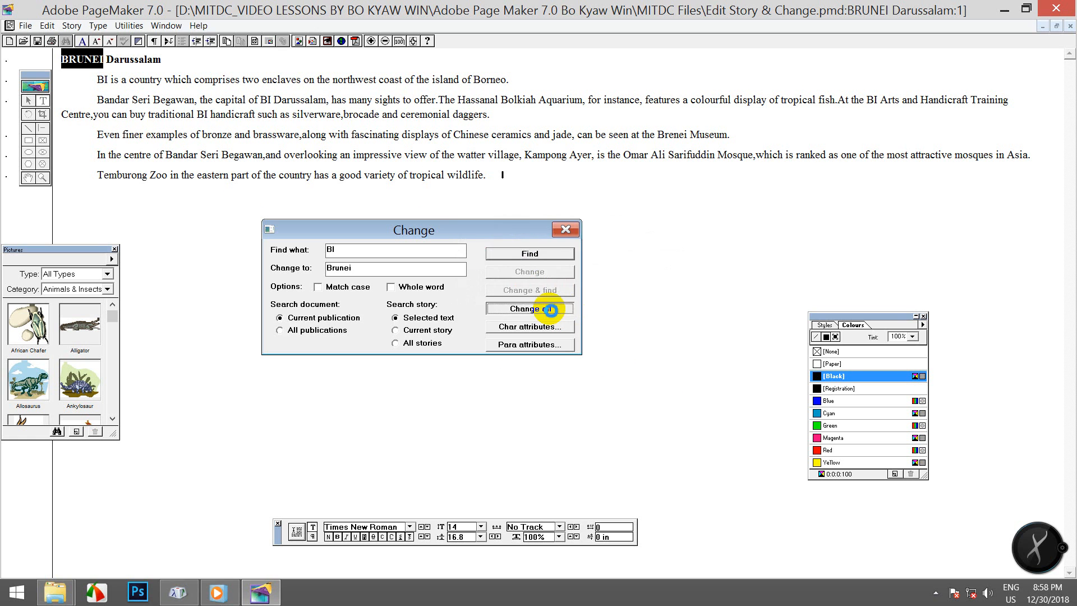
click(540, 285)
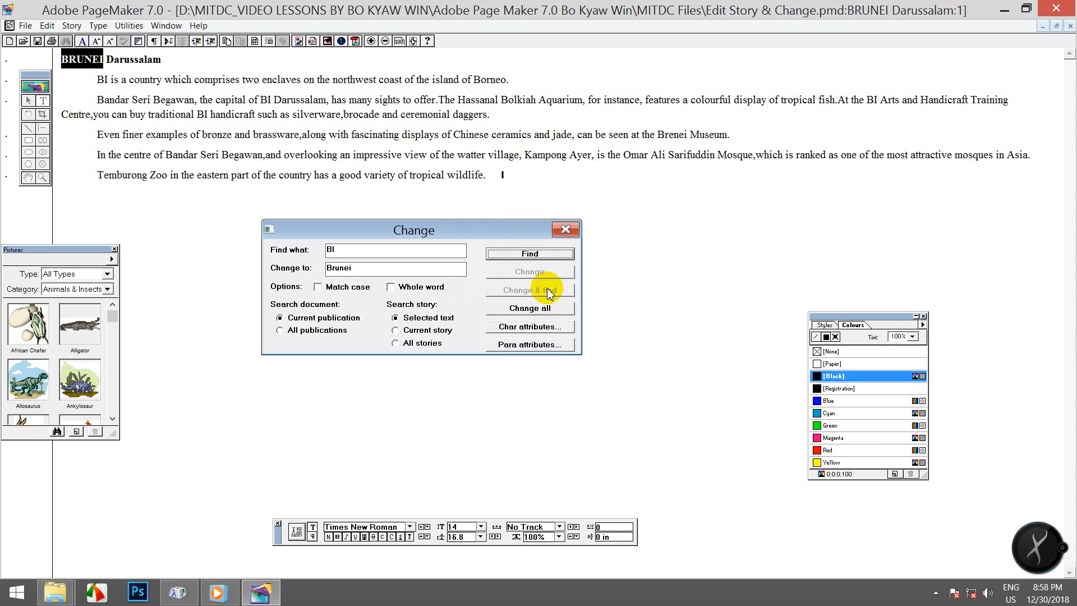
click(566, 227)
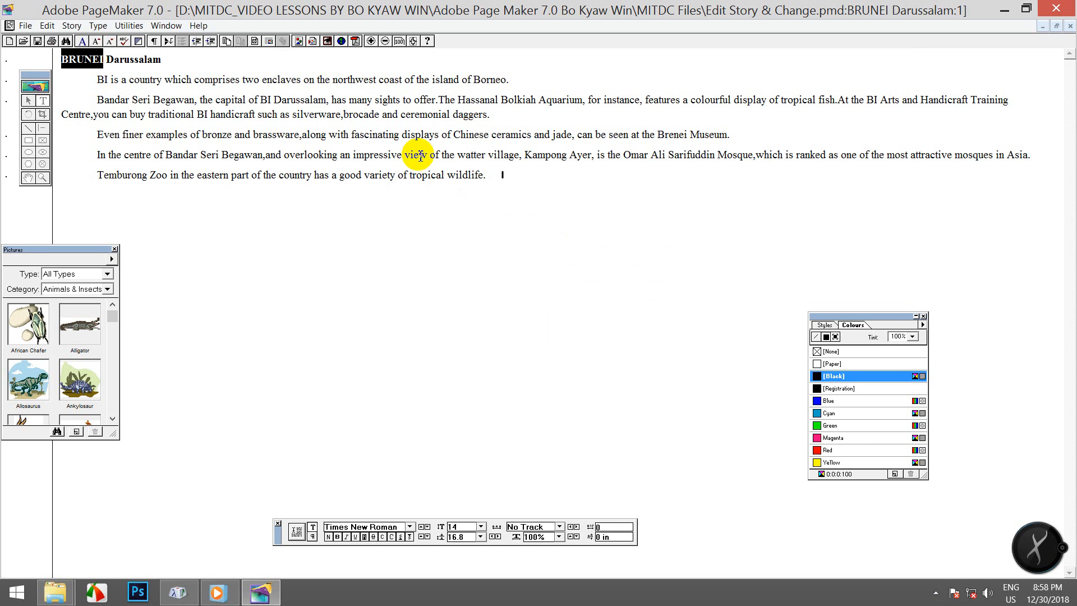
Save the publication, deselect the heading word, and return from the story editor to the layout view.
click(36, 44)
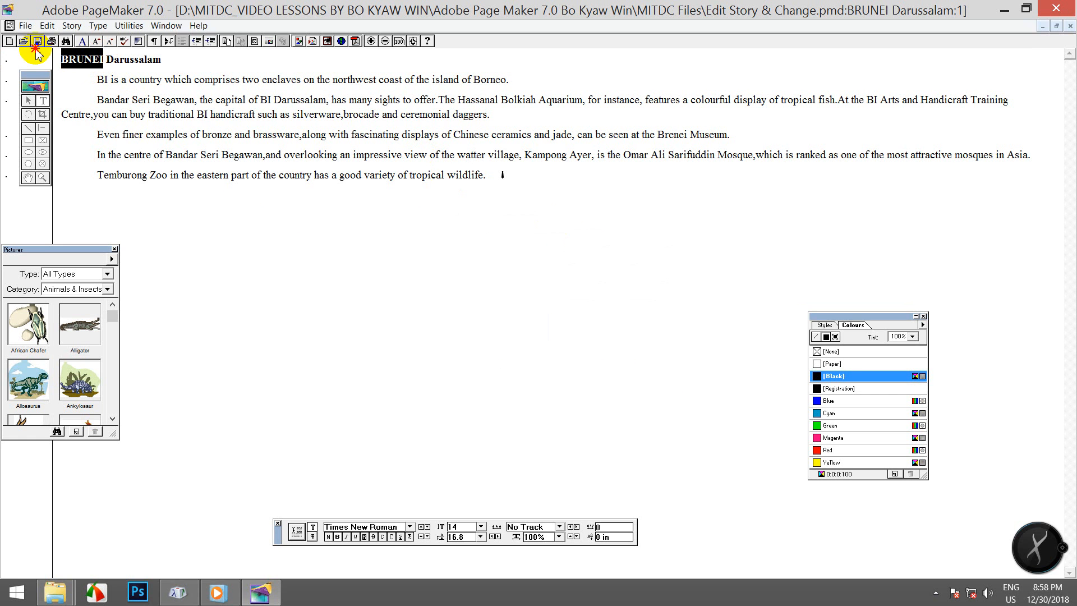
click(196, 114)
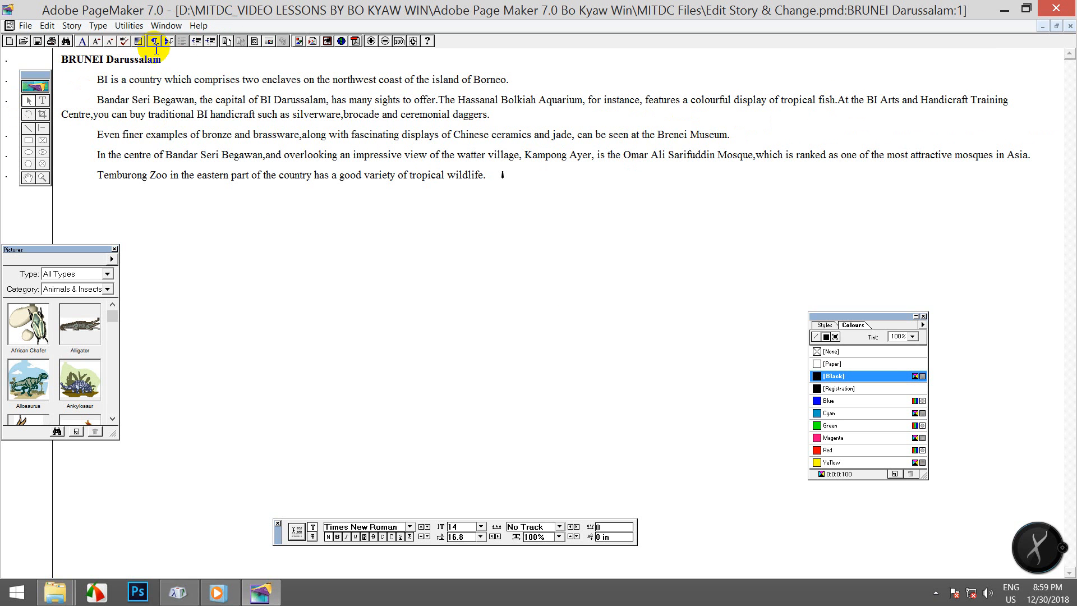
click(47, 25)
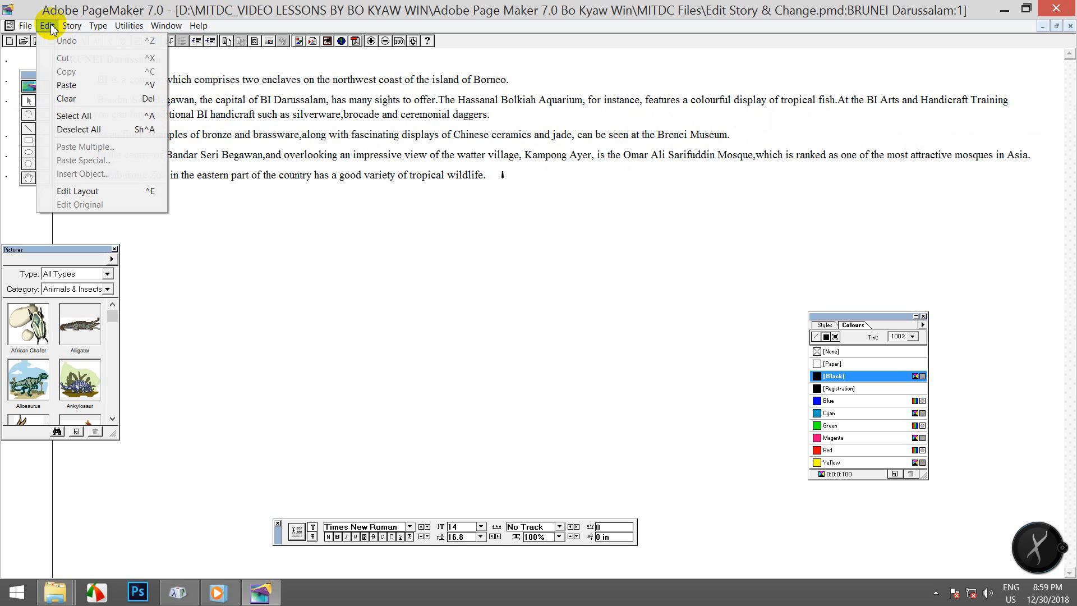
click(99, 190)
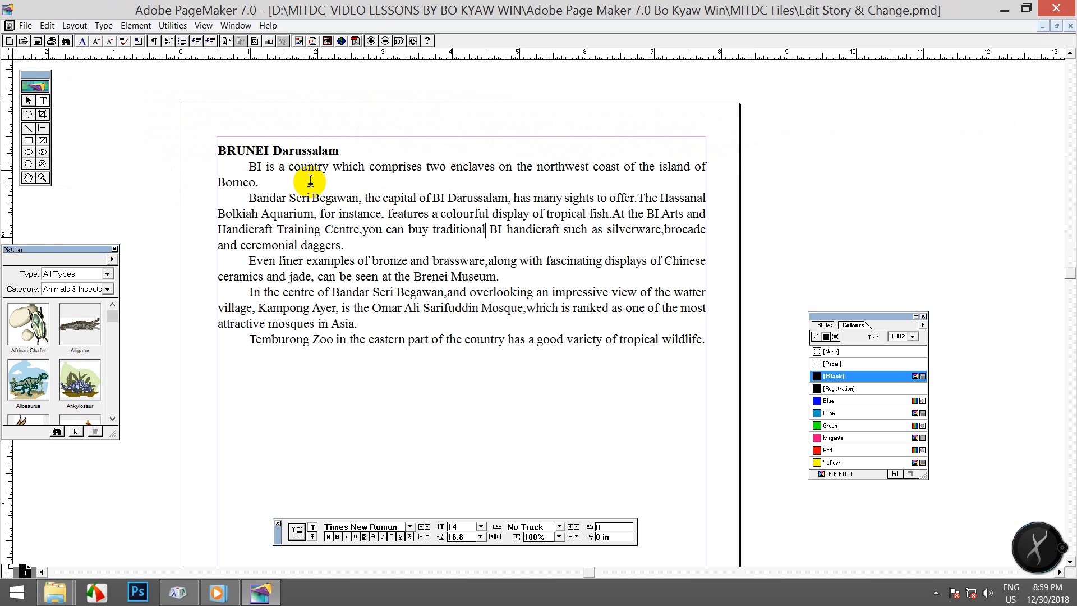
Retype BRUNEI in the heading as Brenei and replace the BI that opens the first paragraph with Brunei.
drag(255, 150, 224, 144)
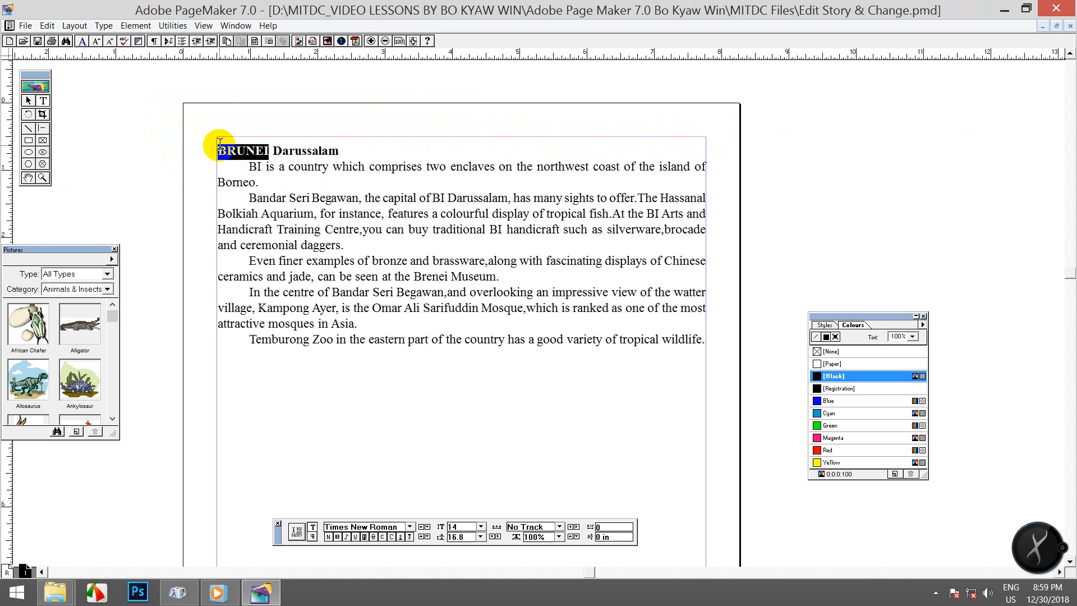
key(BackSpace)
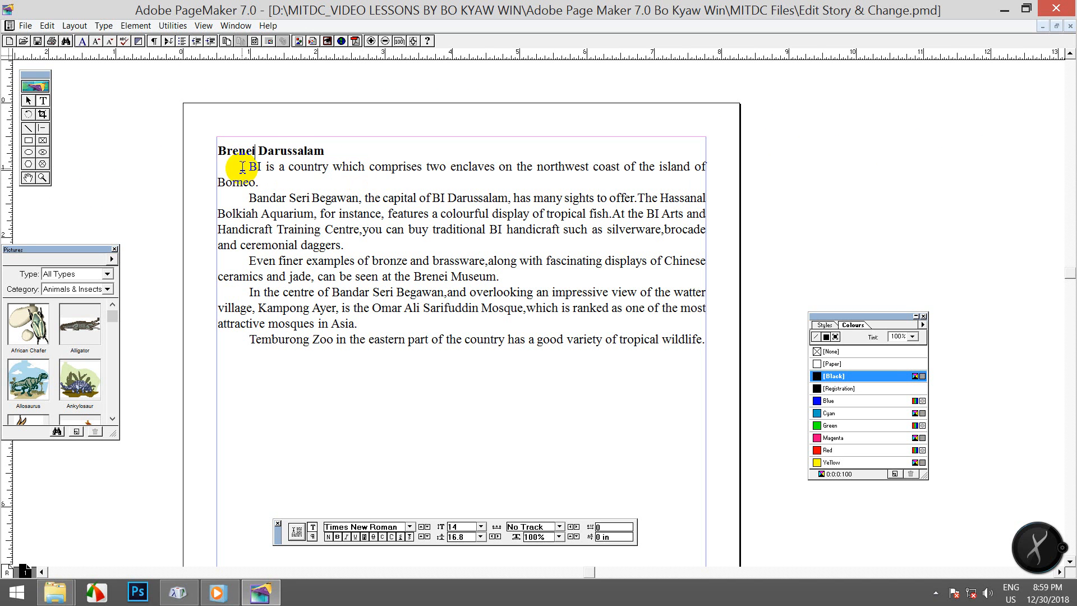
drag(261, 168, 248, 168)
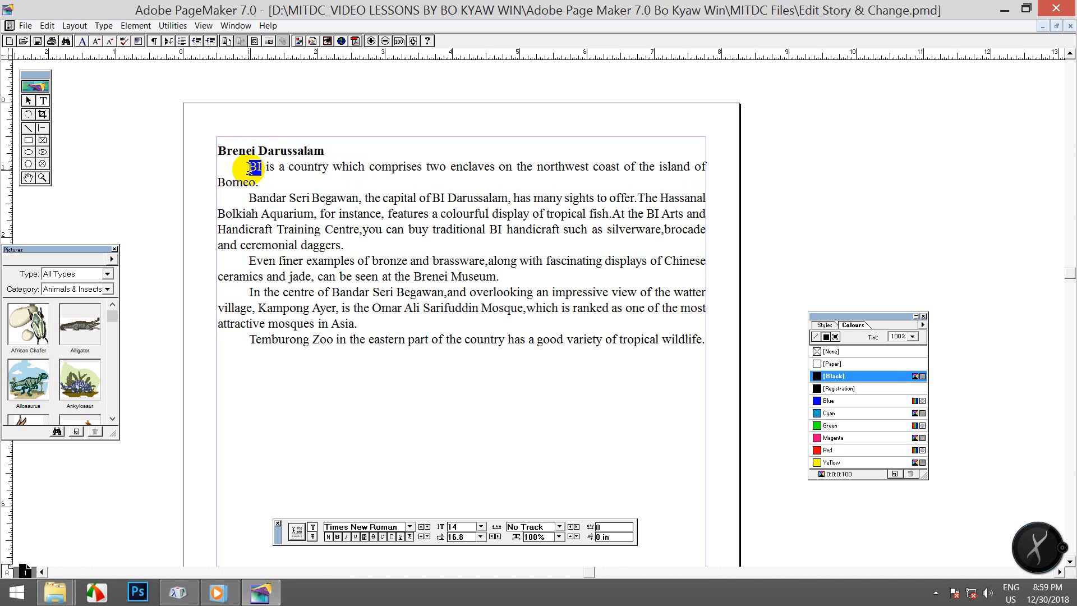
text(Brune)
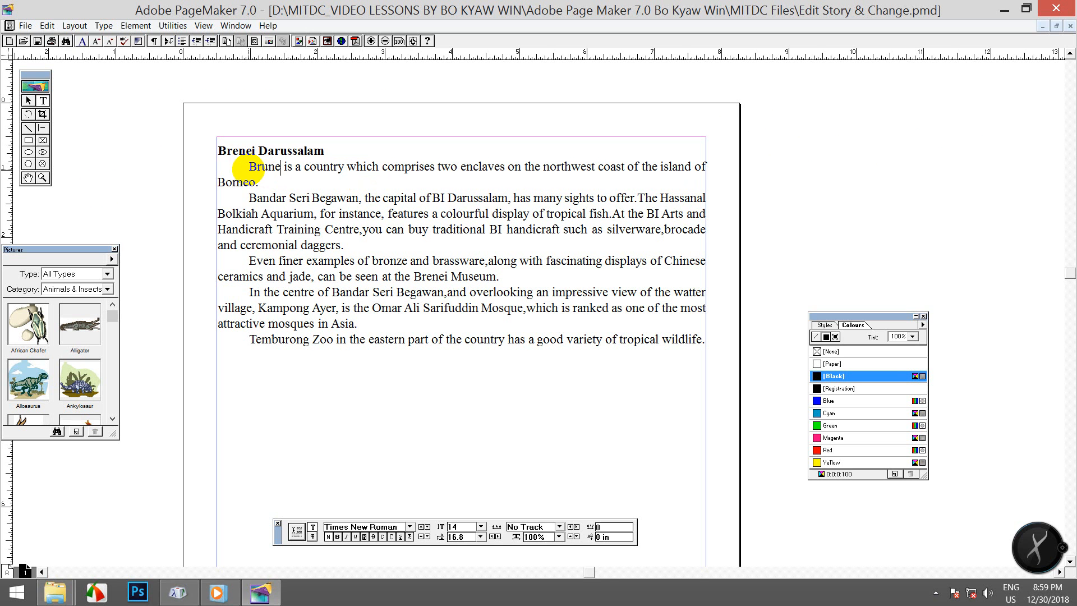
text(i)
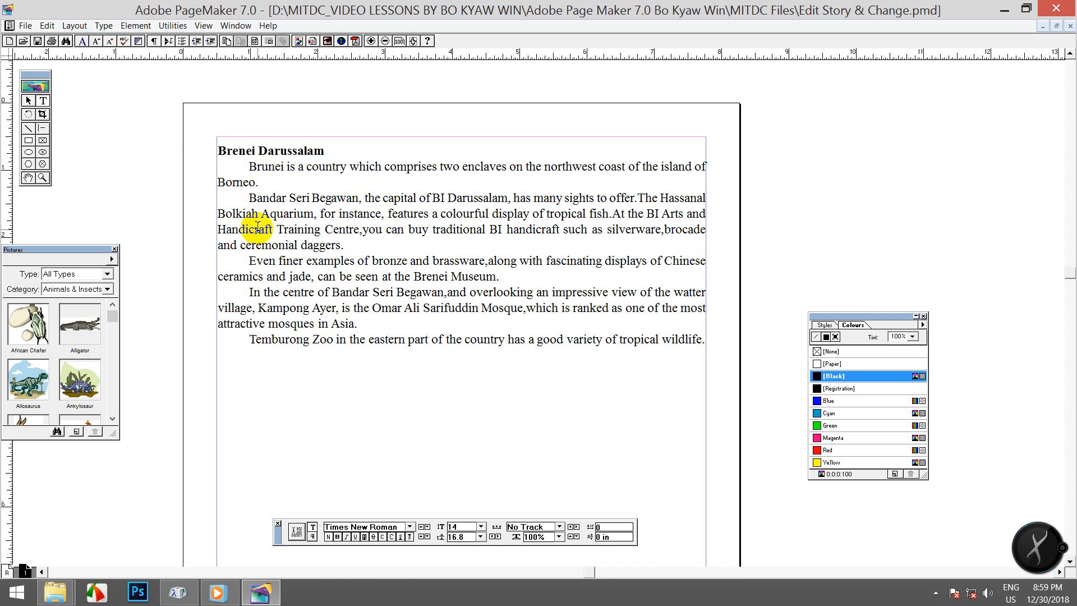
In the second paragraph, replace the BI before Arts and Handicraft and the BI before Darussalam with Brunei.
double_click(646, 213)
text(B)
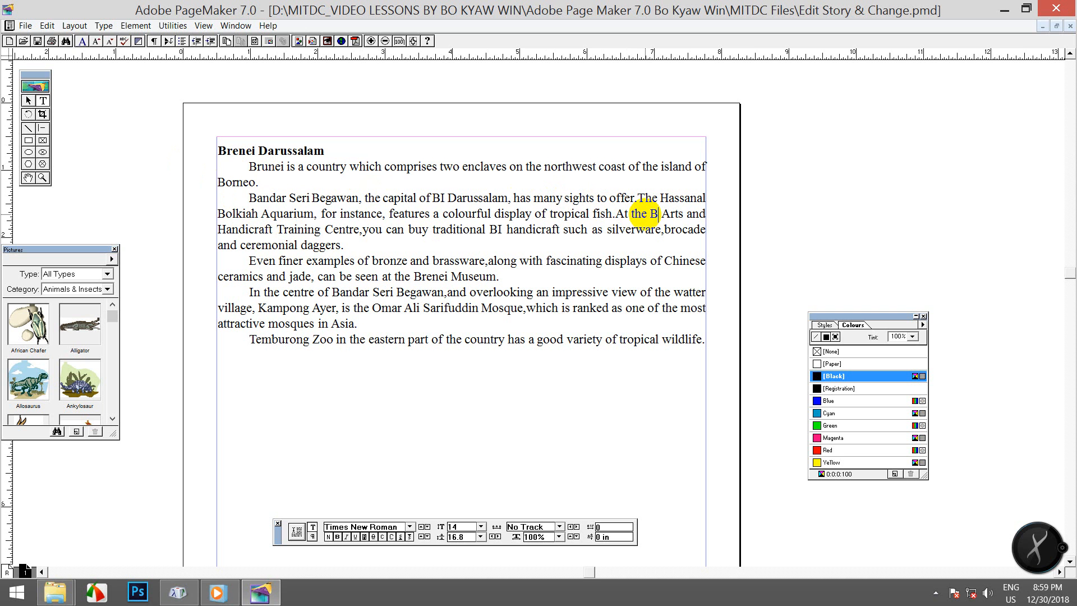
text(runei)
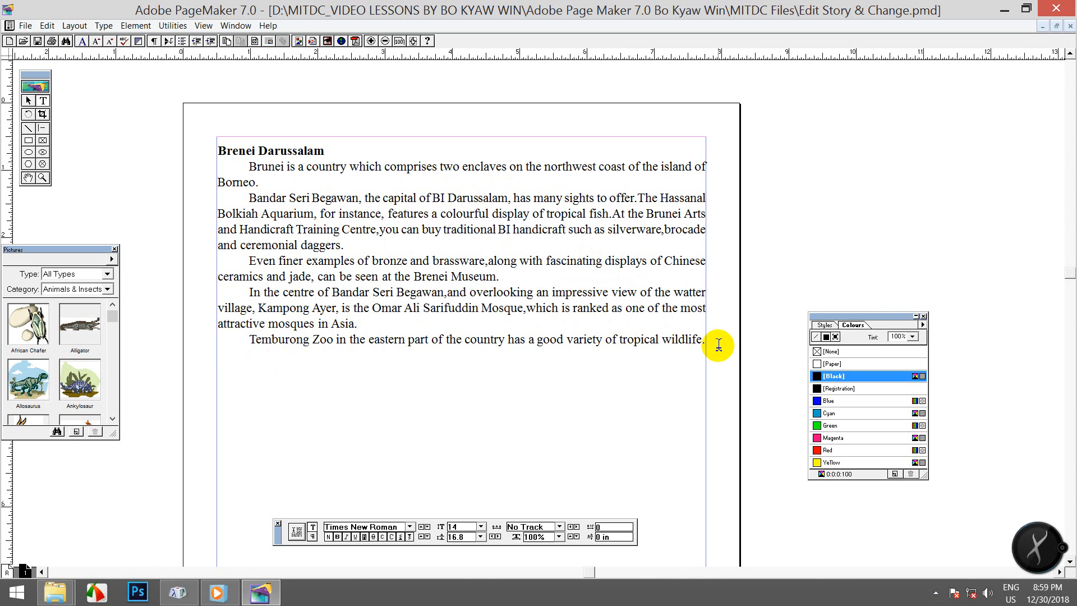
drag(523, 308, 646, 292)
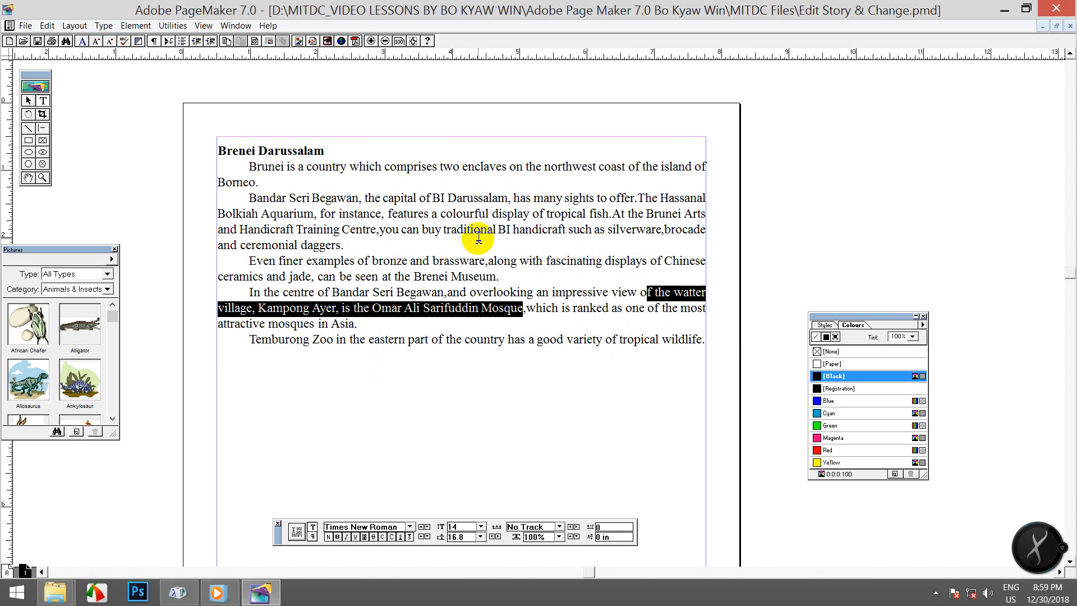
drag(470, 230, 434, 197)
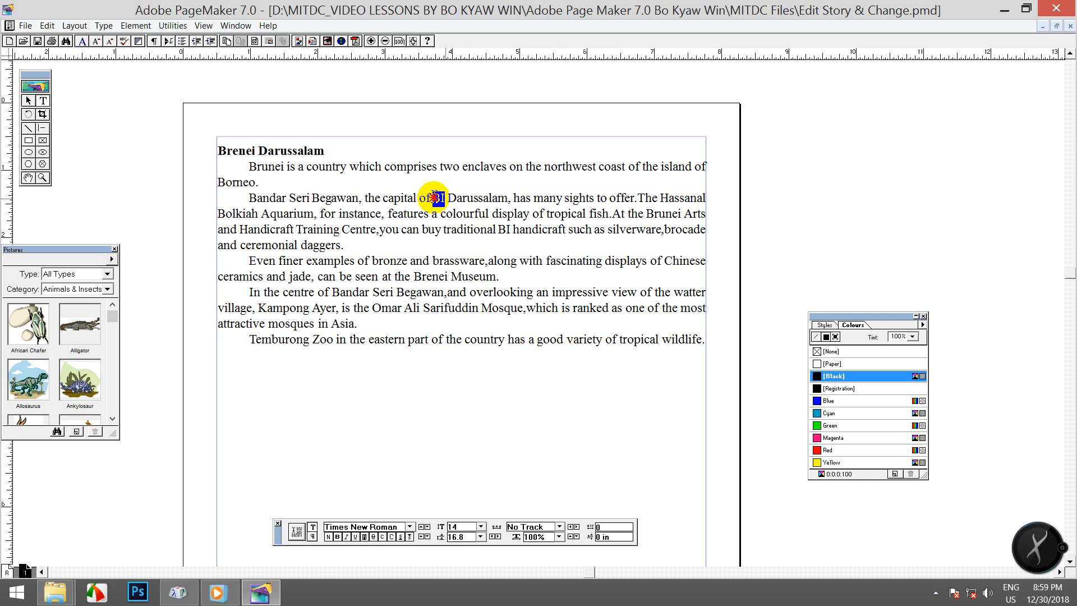
text(Brunei)
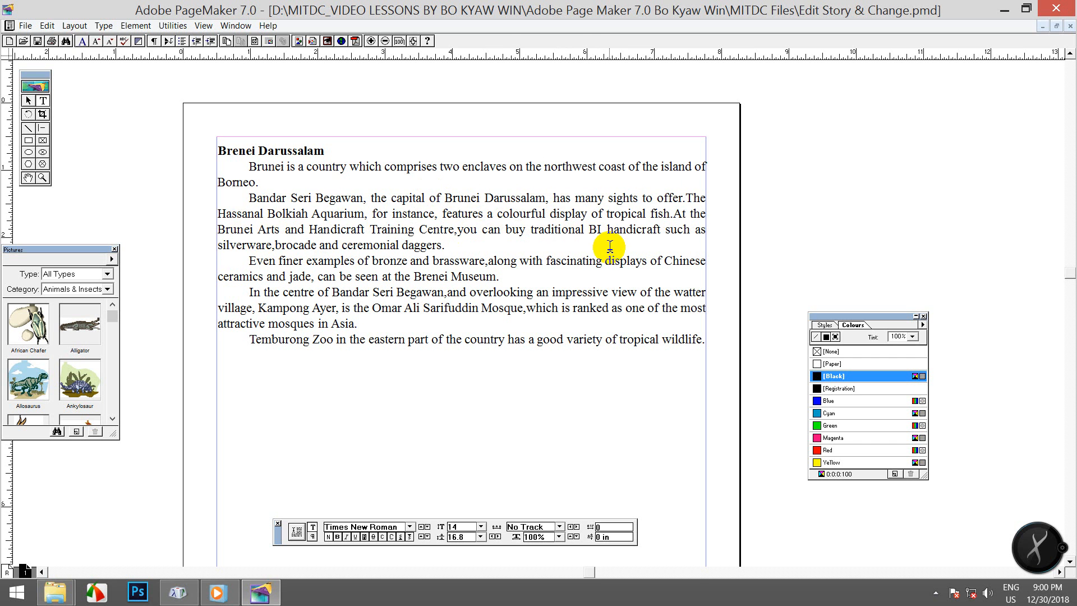
Correct the spelling of Brenei before Museum to Brunei.
click(433, 228)
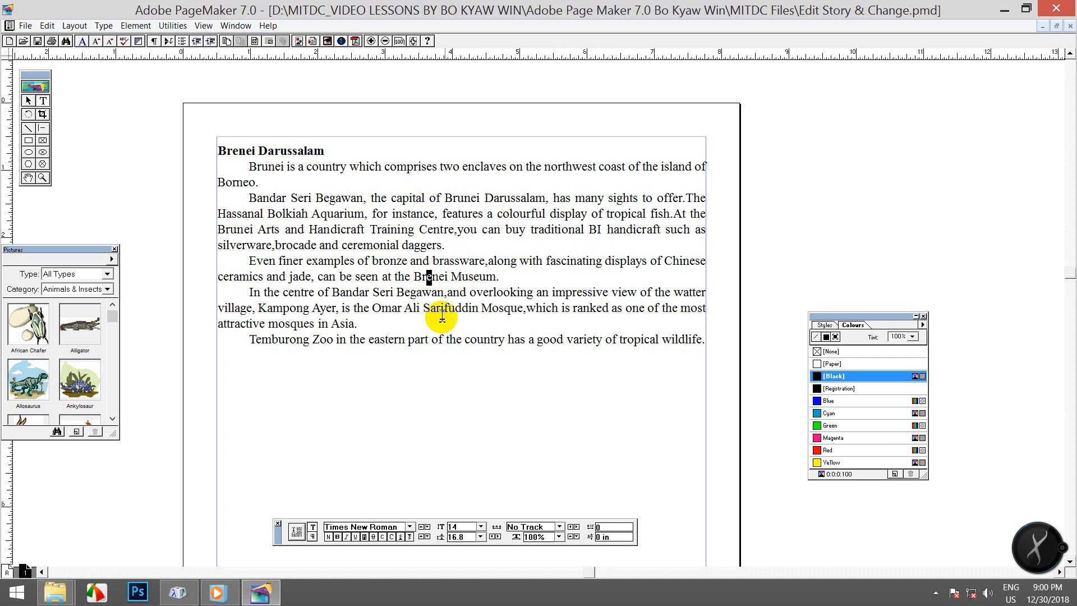
text(u)
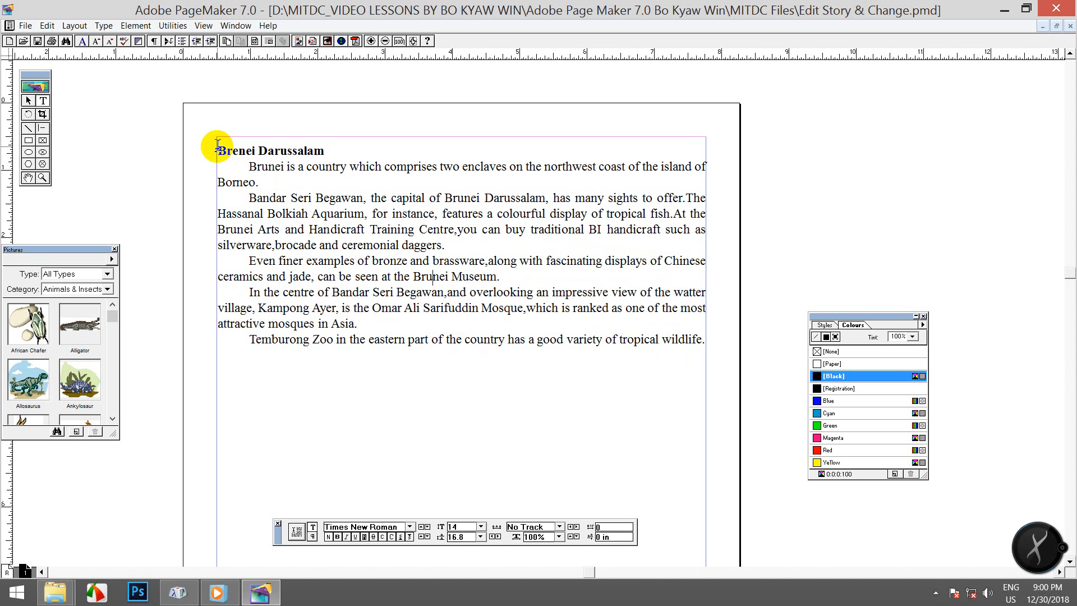
drag(219, 143, 227, 140)
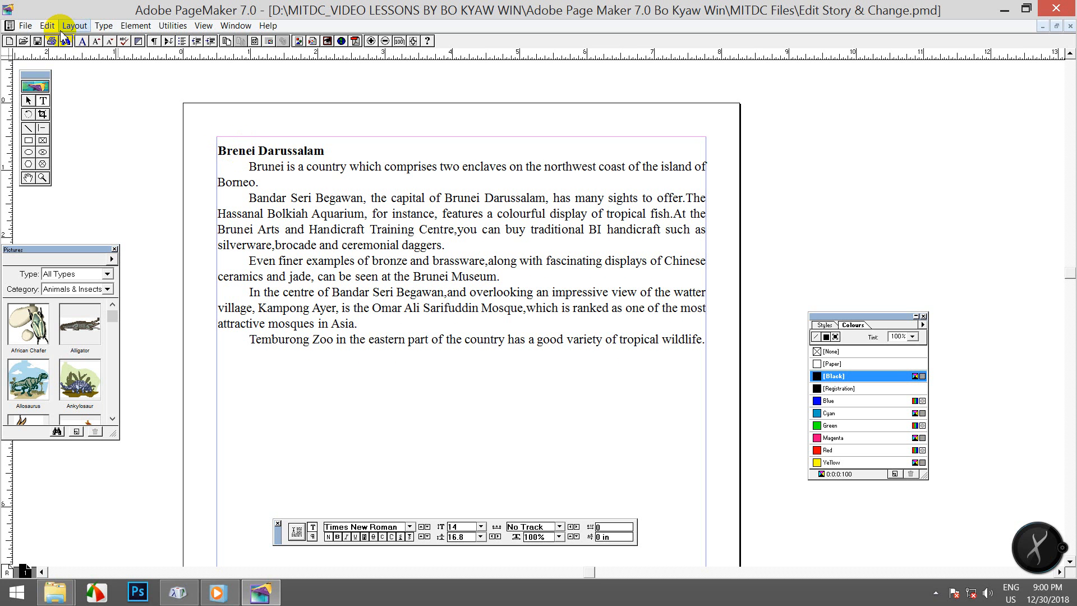
Open the text in the story editor and set up a Change operation from Brunei to Islam in the current story.
click(45, 24)
click(80, 191)
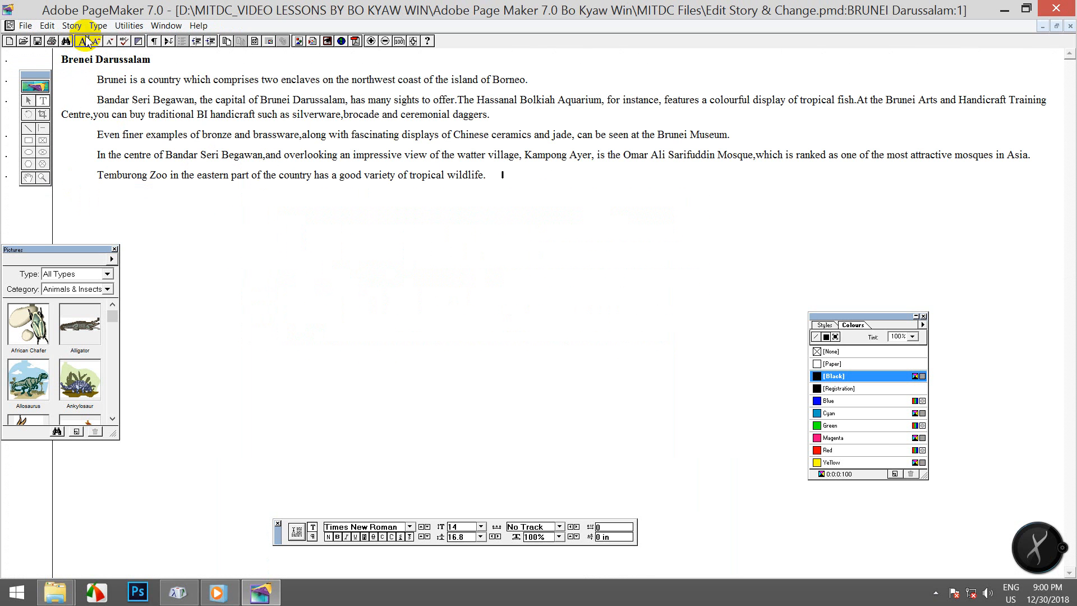
click(129, 25)
click(149, 85)
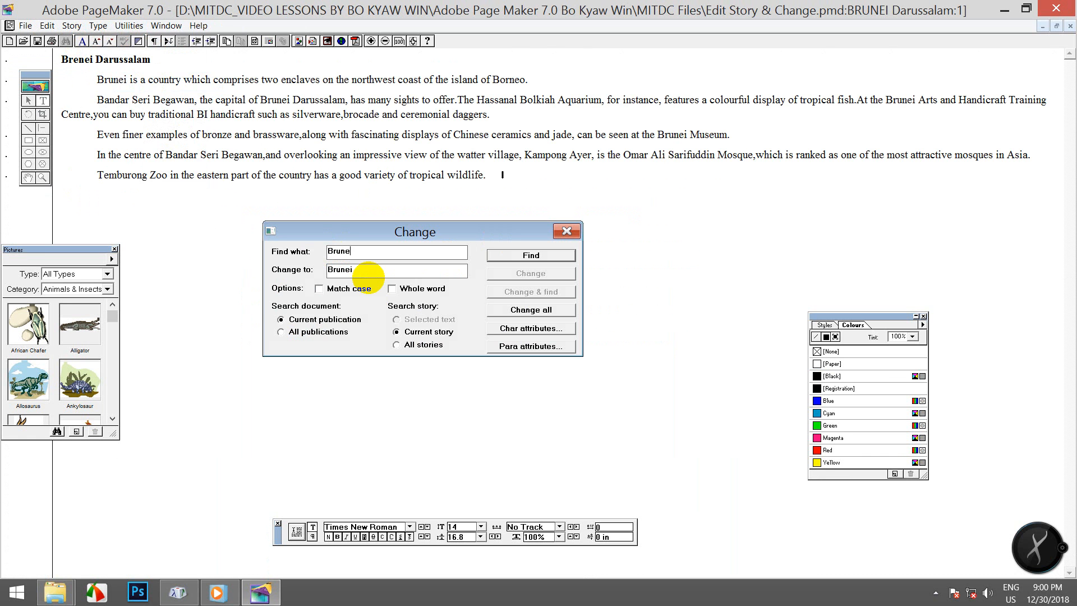
drag(356, 271, 289, 281)
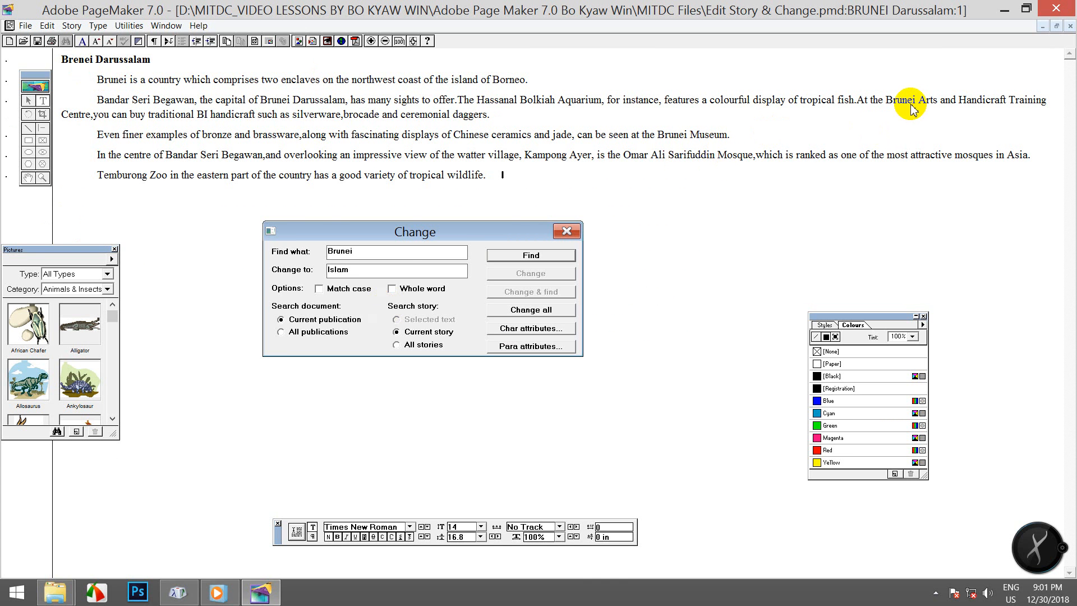
Review the find and replacement words, and find the first Brunei by continuing the search from the beginning of the story.
double_click(342, 251)
double_click(338, 271)
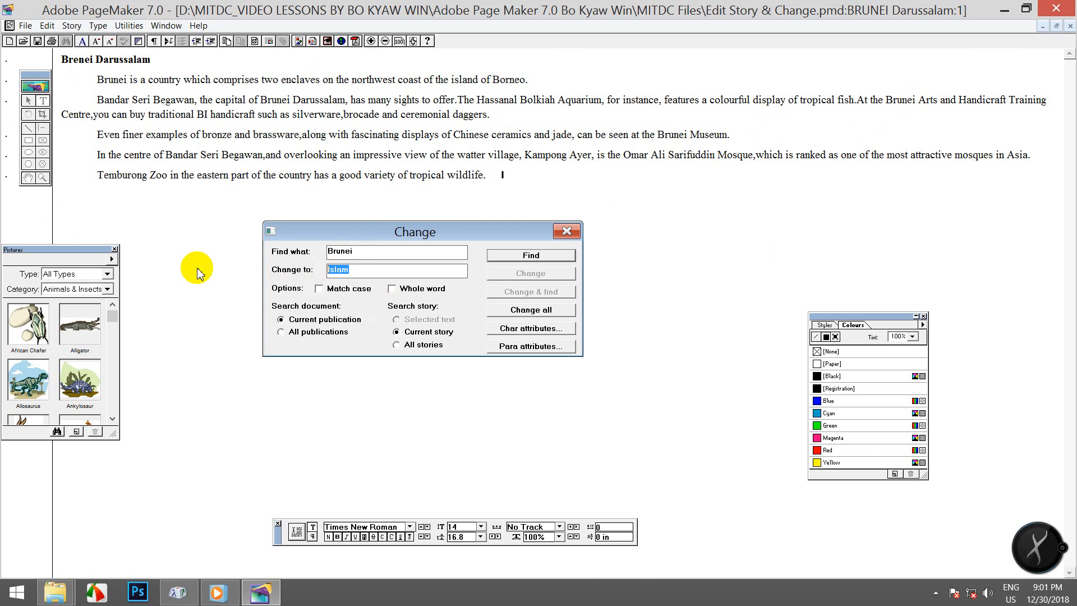
double_click(359, 250)
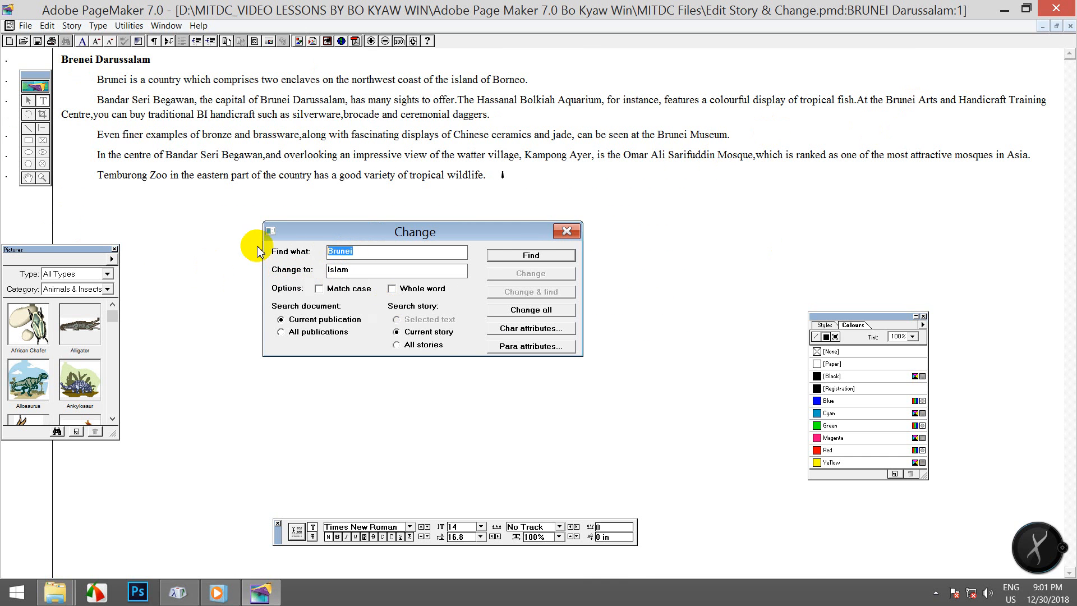
click(530, 257)
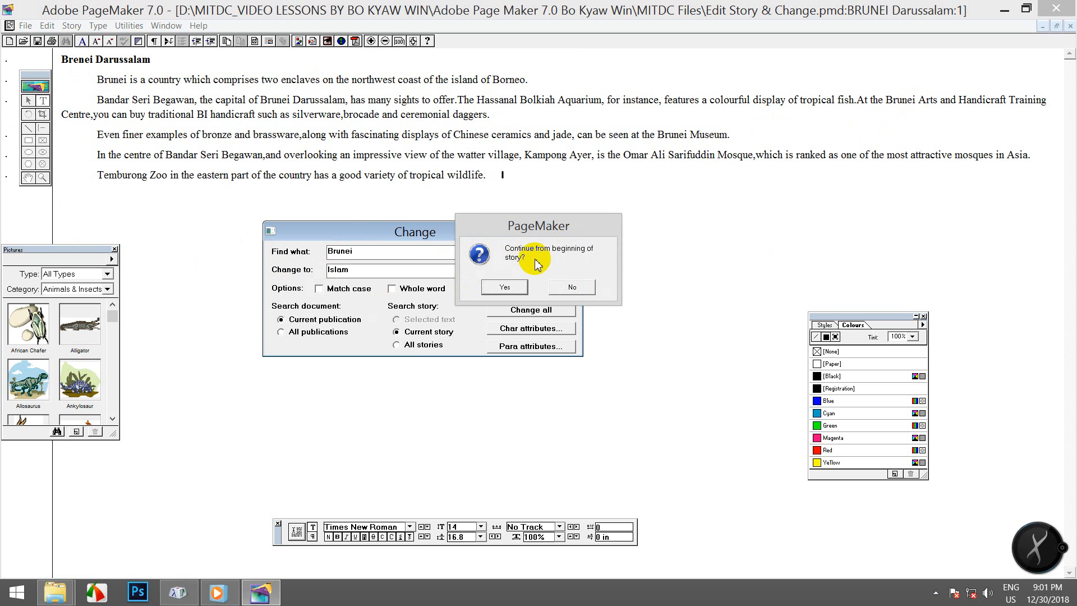
click(506, 288)
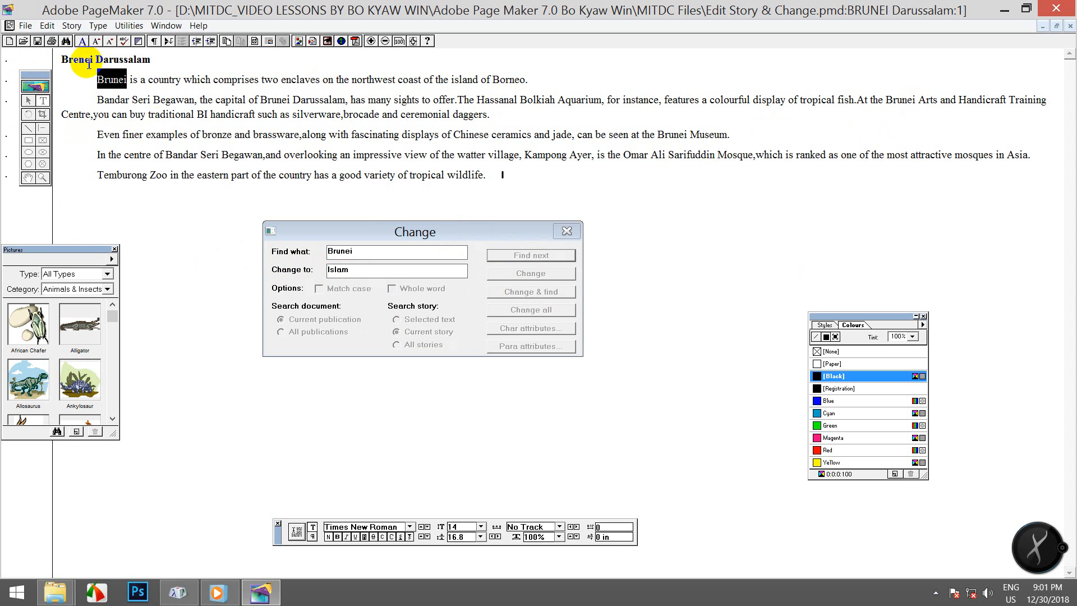
Change the found Brunei to Islam and replace all remaining occurrences in the current story.
click(358, 271)
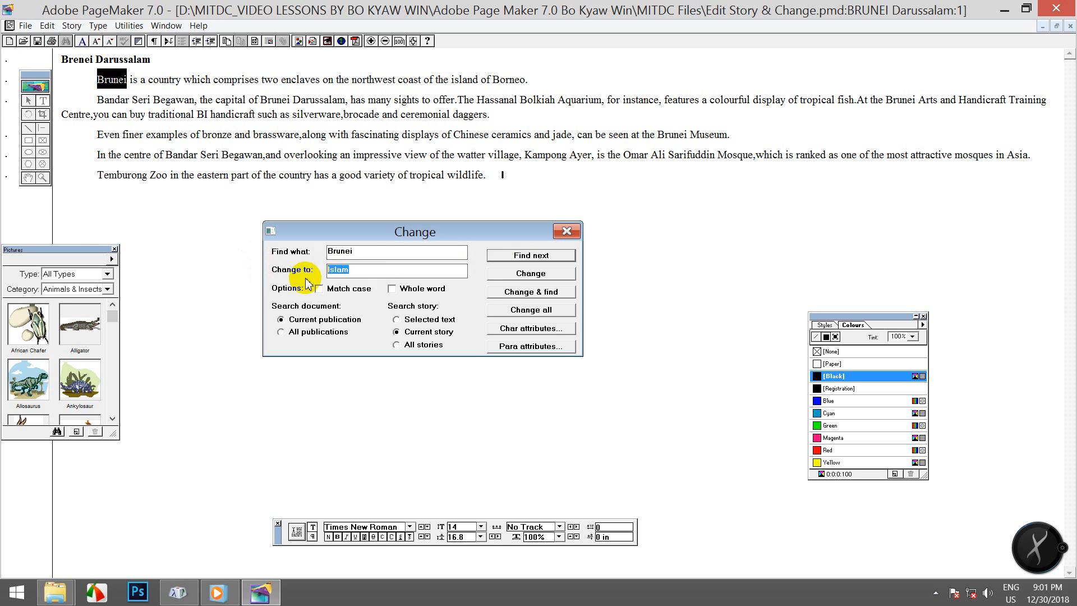
click(515, 273)
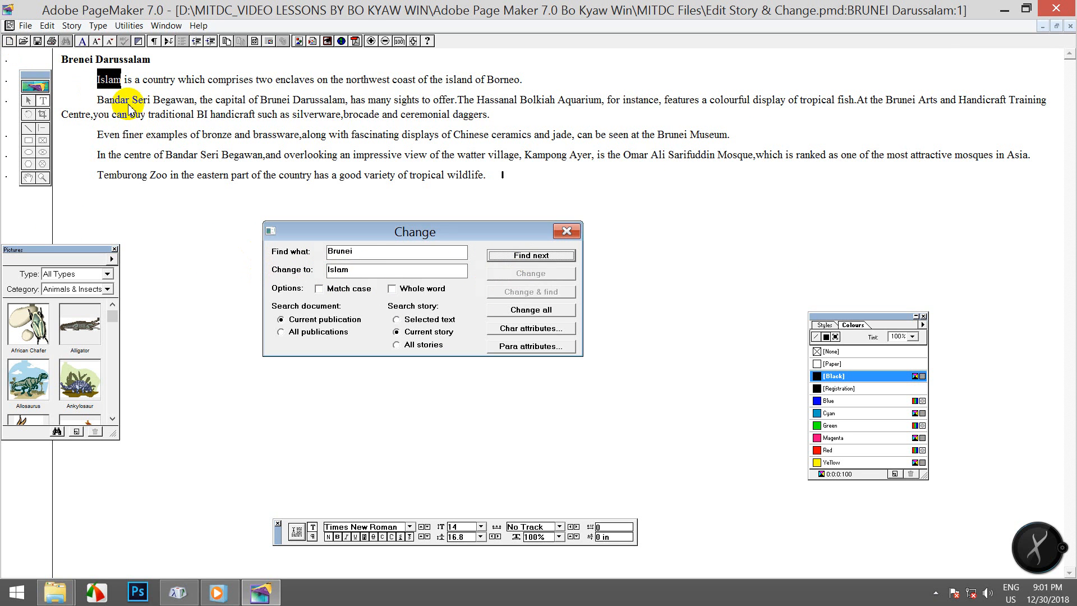
click(535, 310)
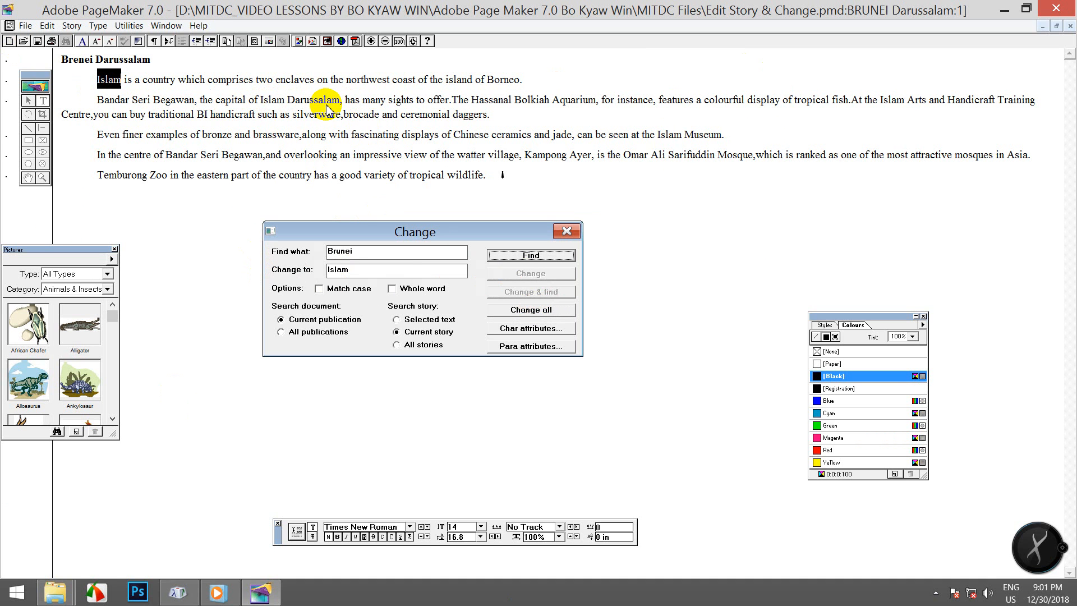
Close the Change dialog and return from the story editor to the page layout.
click(567, 231)
click(47, 26)
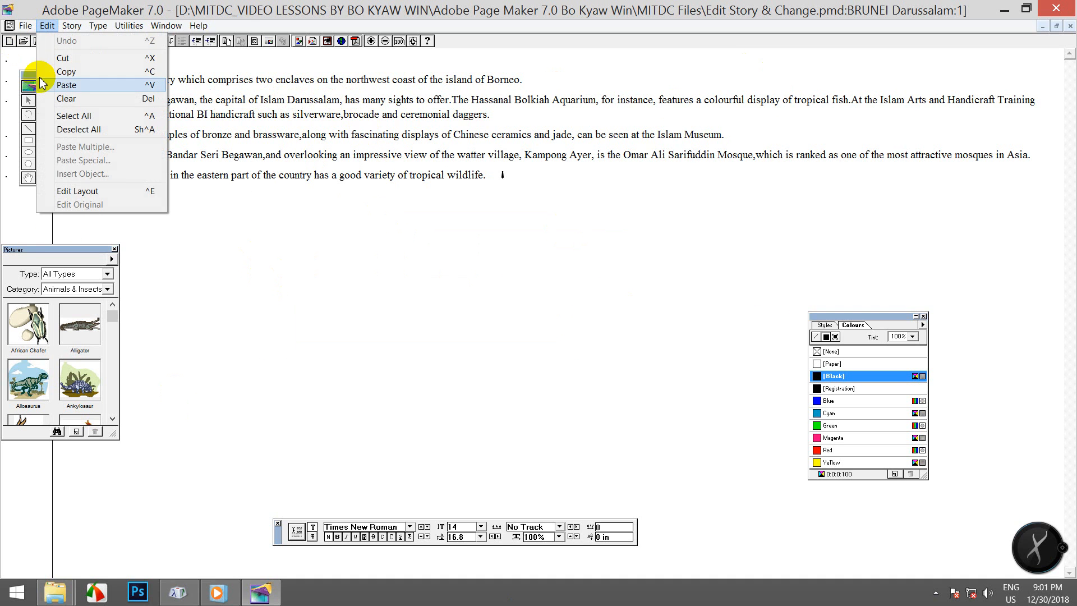
click(67, 191)
click(279, 182)
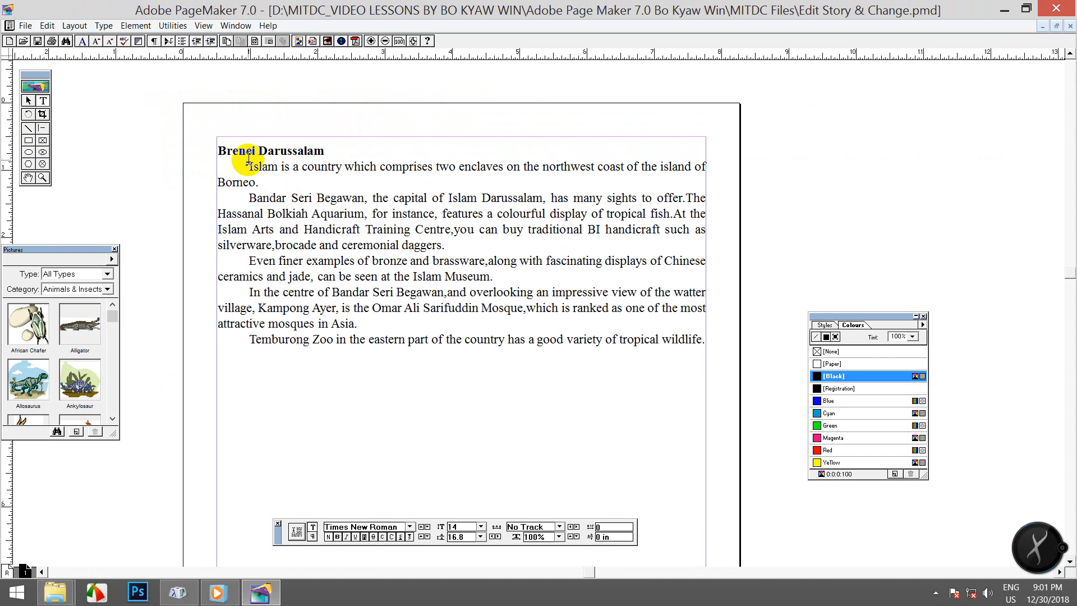
Try retyping the Islam that begins the first body paragraph as Brunei directly in the layout, and undo it.
mouse_move(255, 150)
mouse_down()
mouse_move(225, 147)
mouse_move(248, 166)
mouse_up()
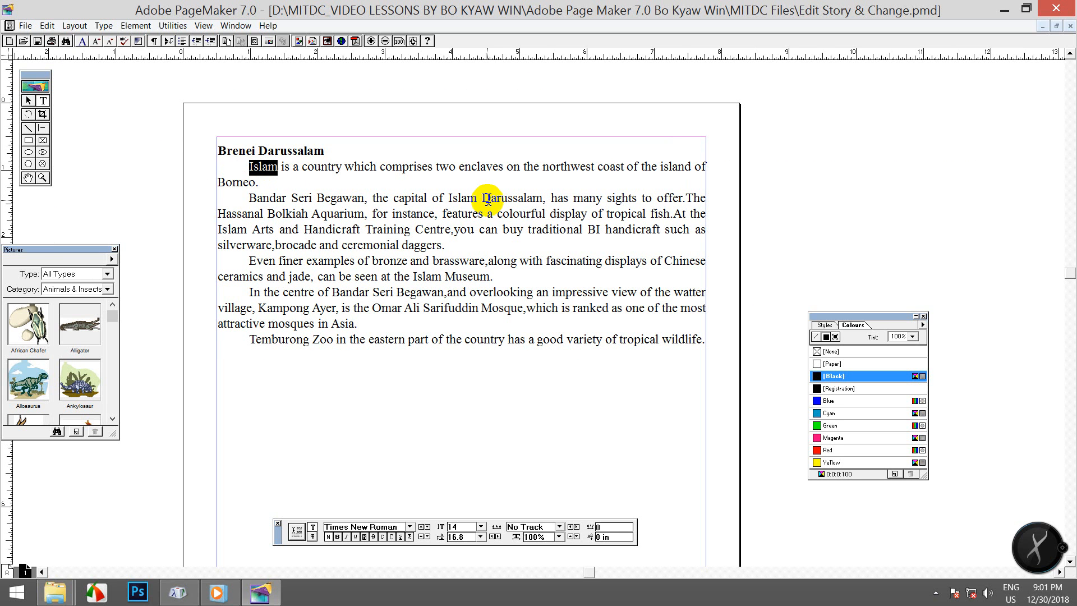
text(Brunei)
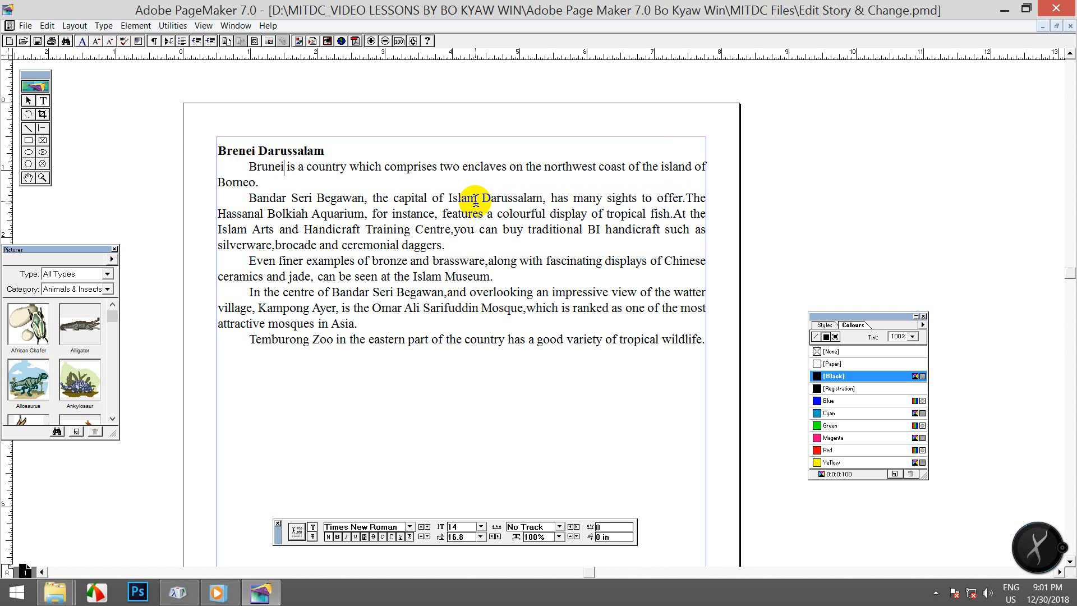
key(ctrl+z)
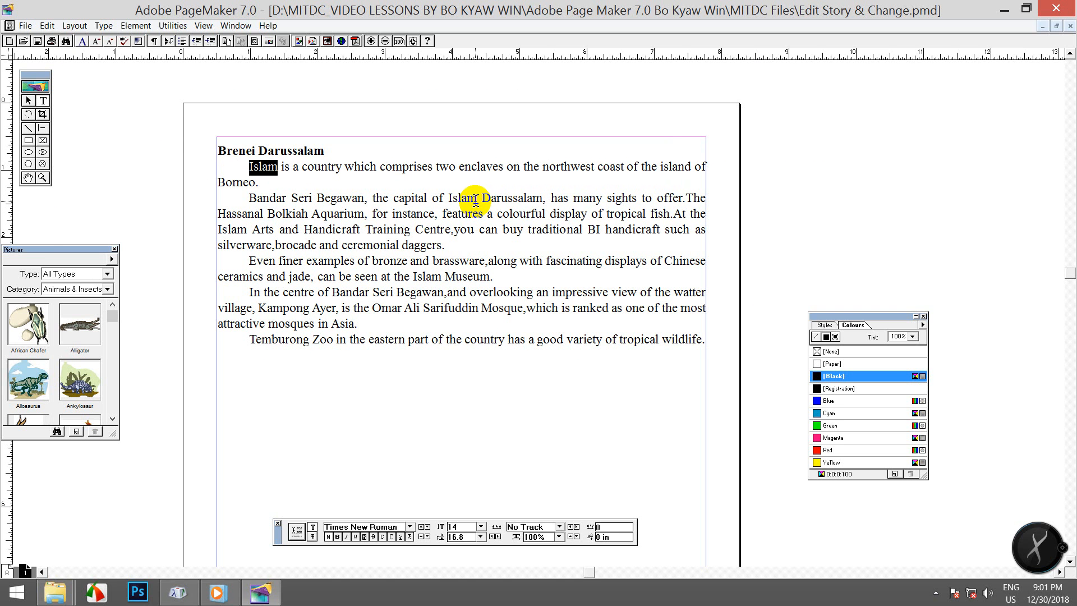
click(297, 167)
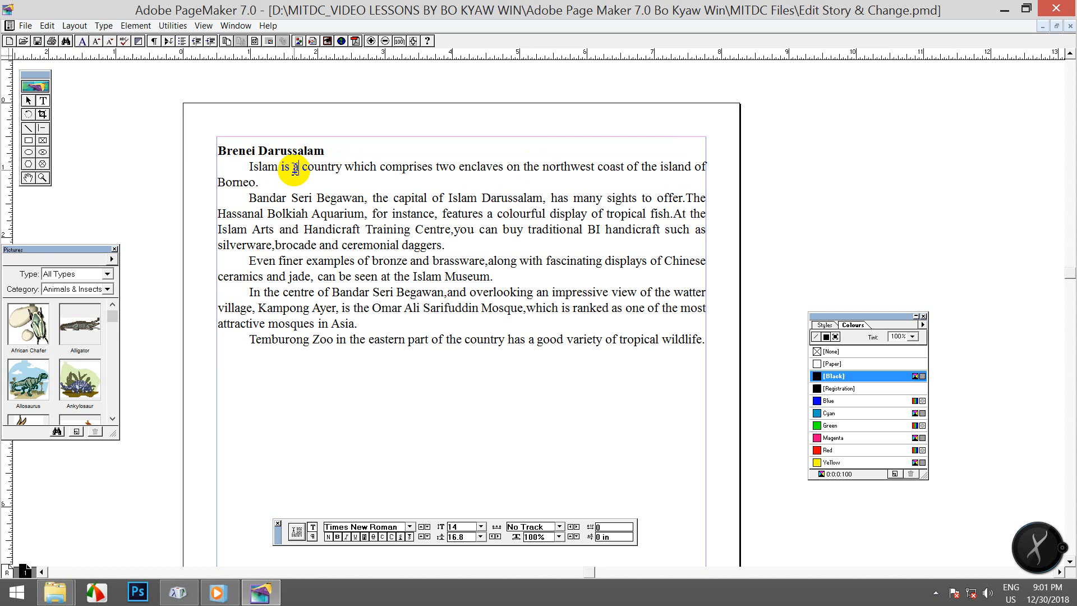
Reopen the text in the story editor and set up a Change operation that finds Islam, with the replacement text cleared.
click(48, 26)
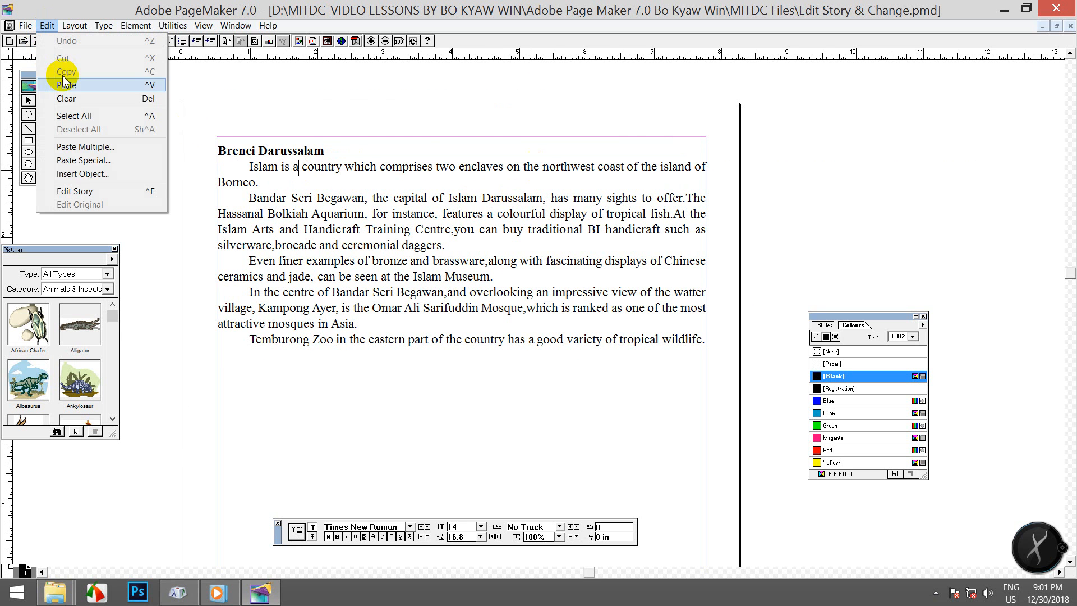
click(84, 190)
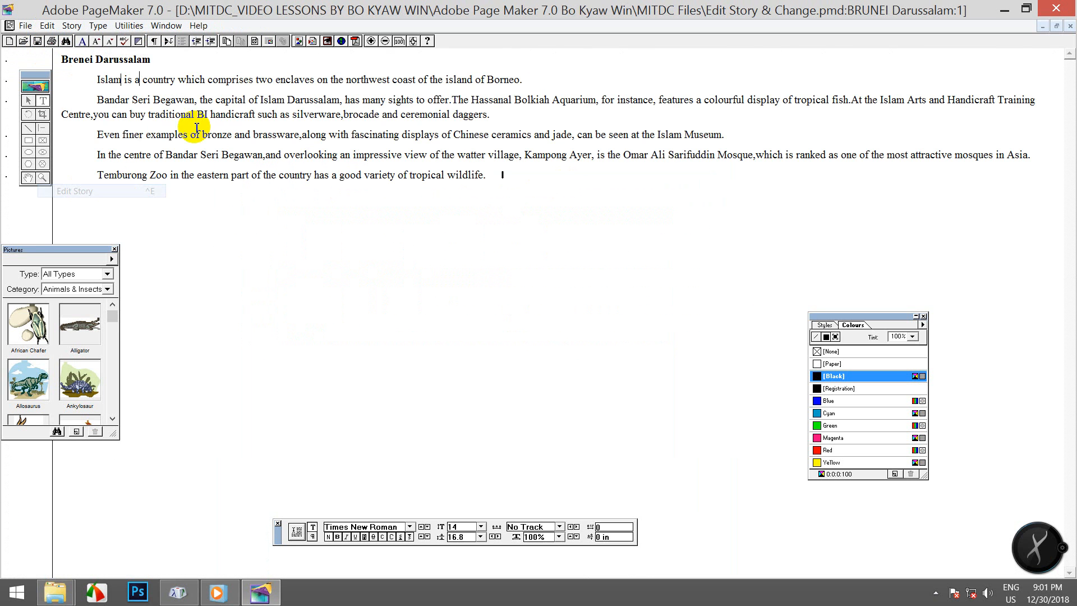
click(129, 26)
click(148, 85)
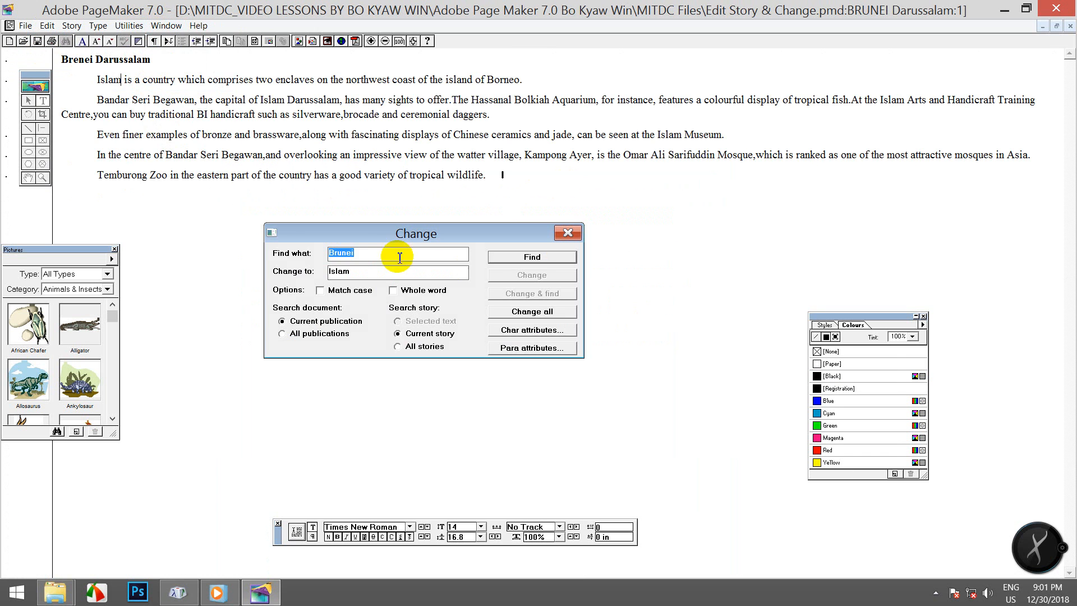
click(367, 253)
double_click(367, 253)
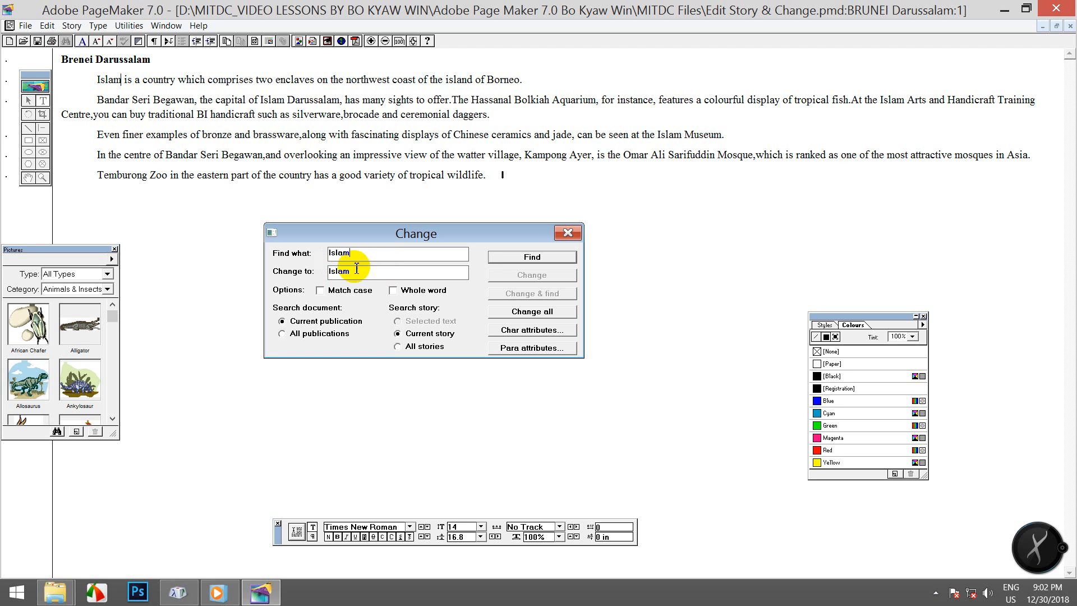
key(Tab)
key(BackSpace)
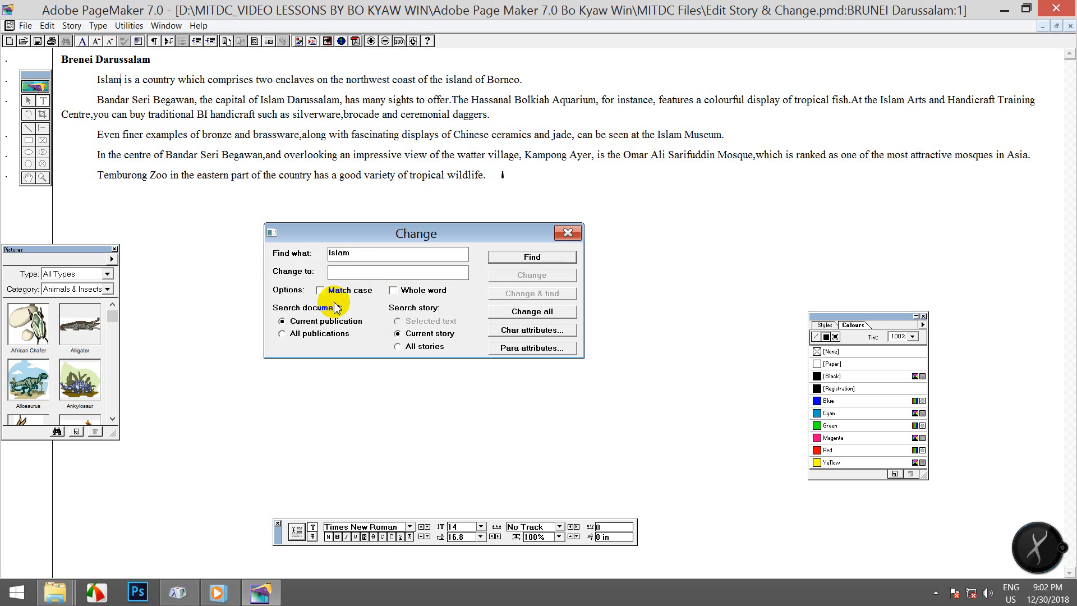
Find the next Islam, change it to Brunei, and replace all remaining occurrences in the current story.
click(546, 259)
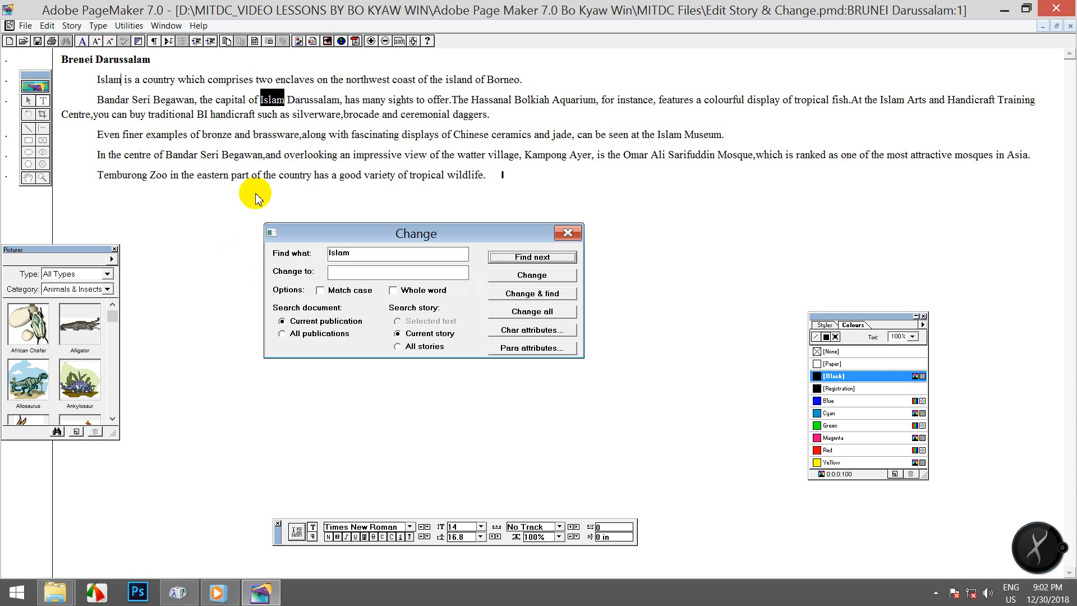
click(378, 276)
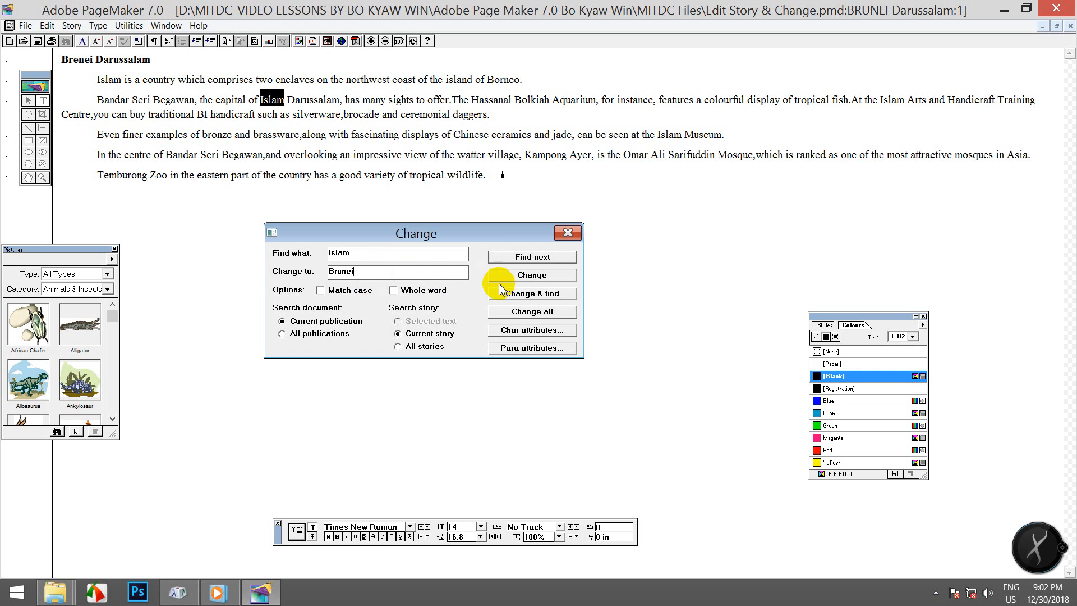
click(516, 276)
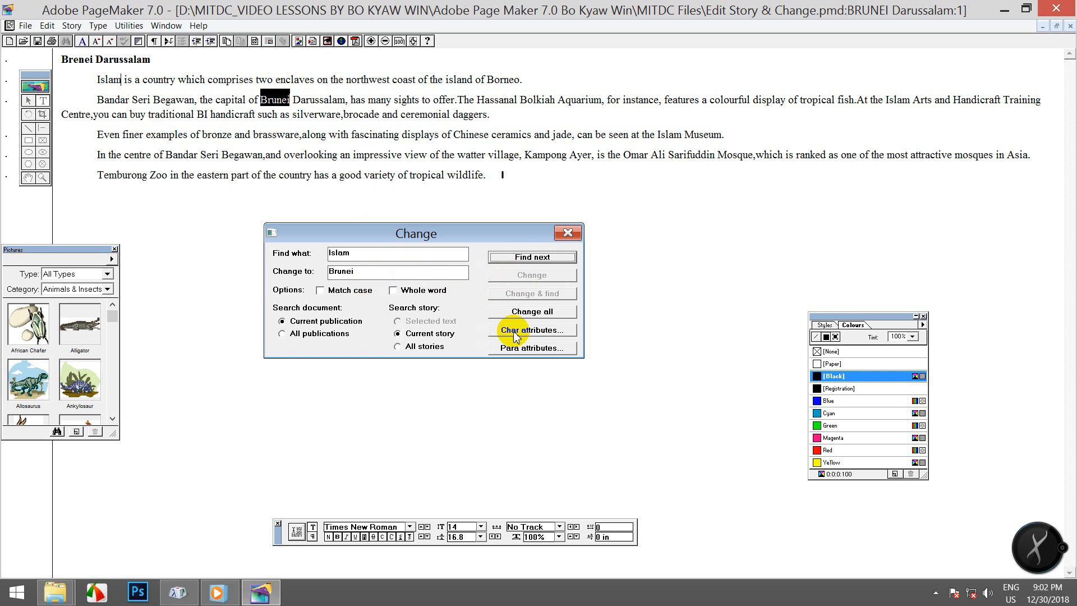
click(542, 313)
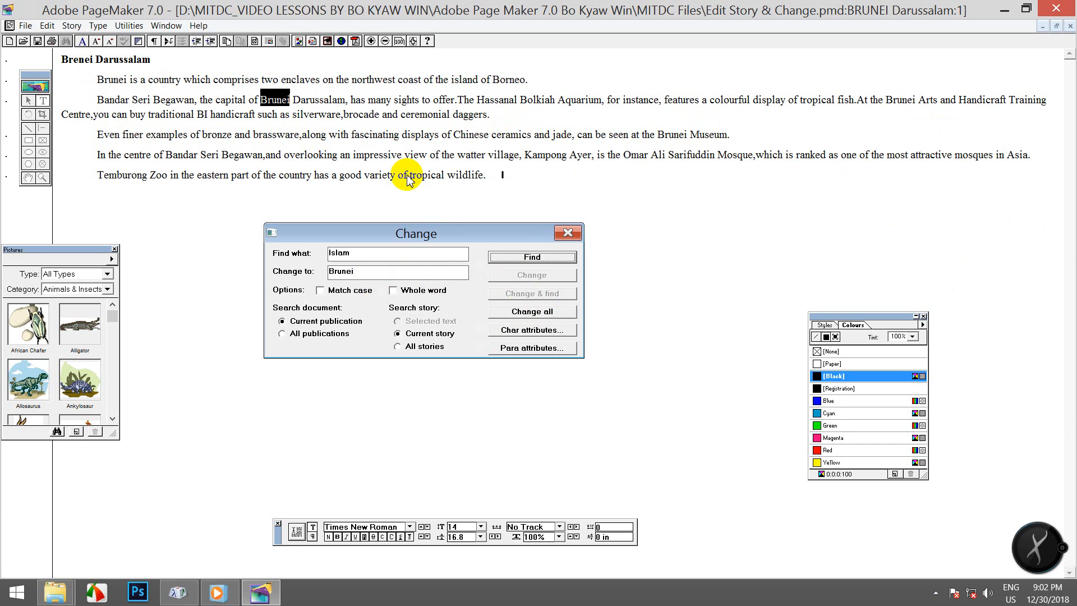
Close the Change dialog and switch back to layout view to show the corrected text.
click(562, 231)
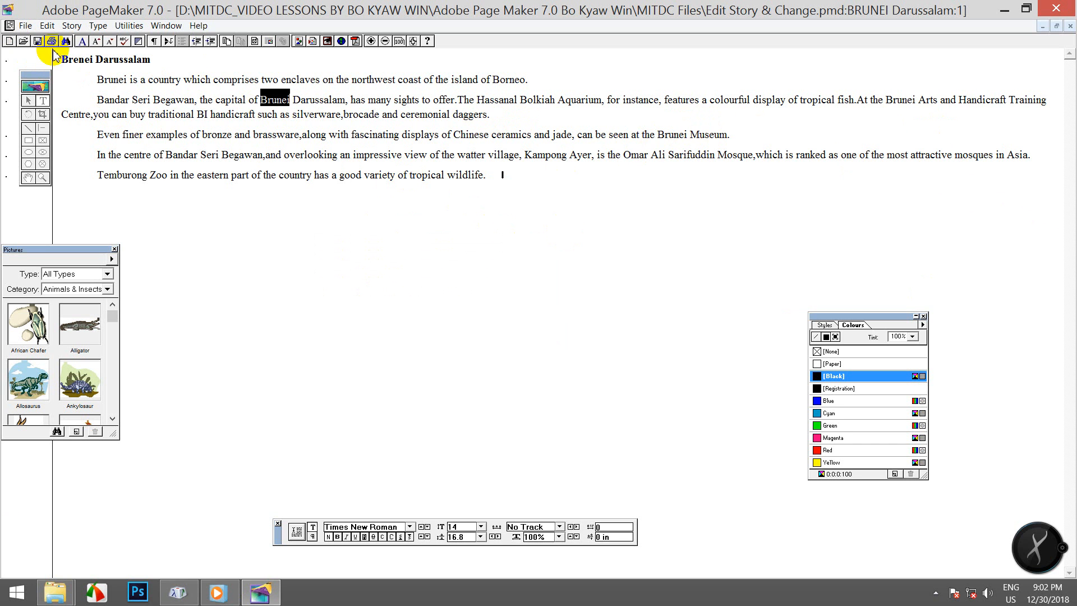
click(47, 26)
click(72, 193)
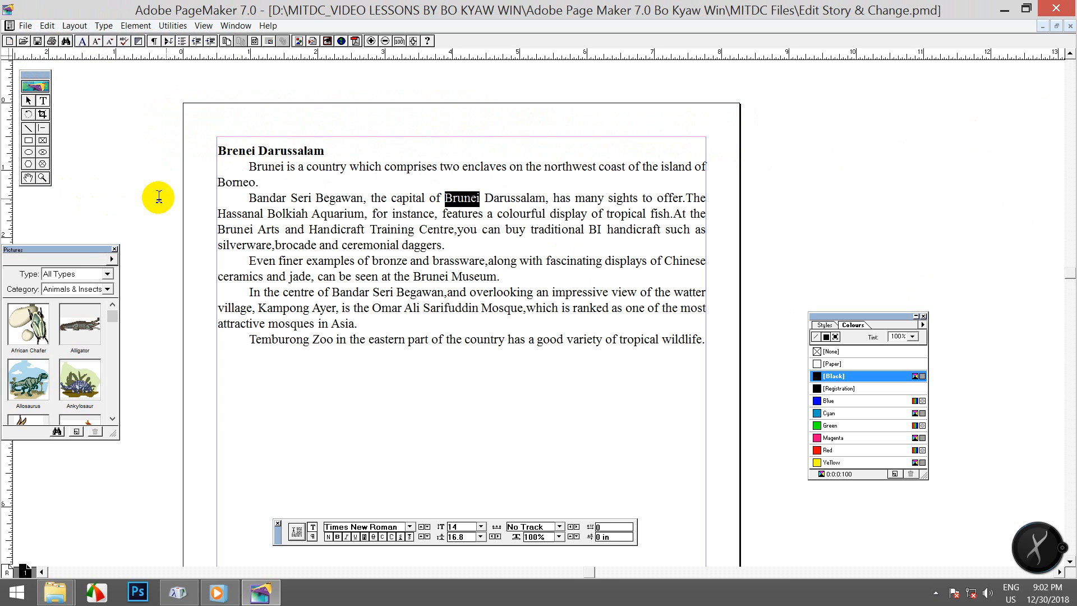
click(47, 26)
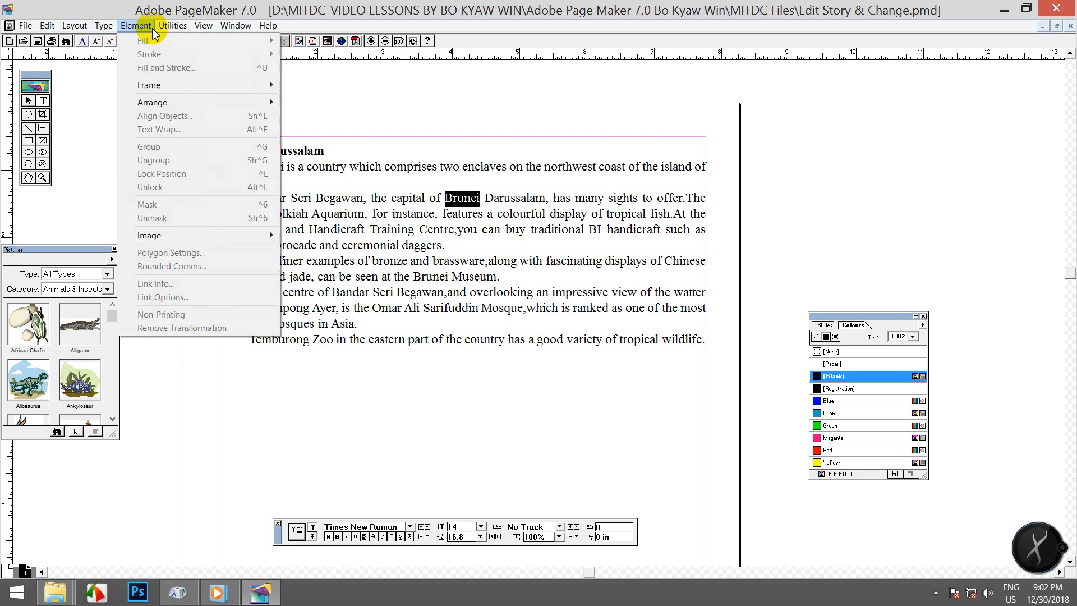
click(169, 26)
click(173, 26)
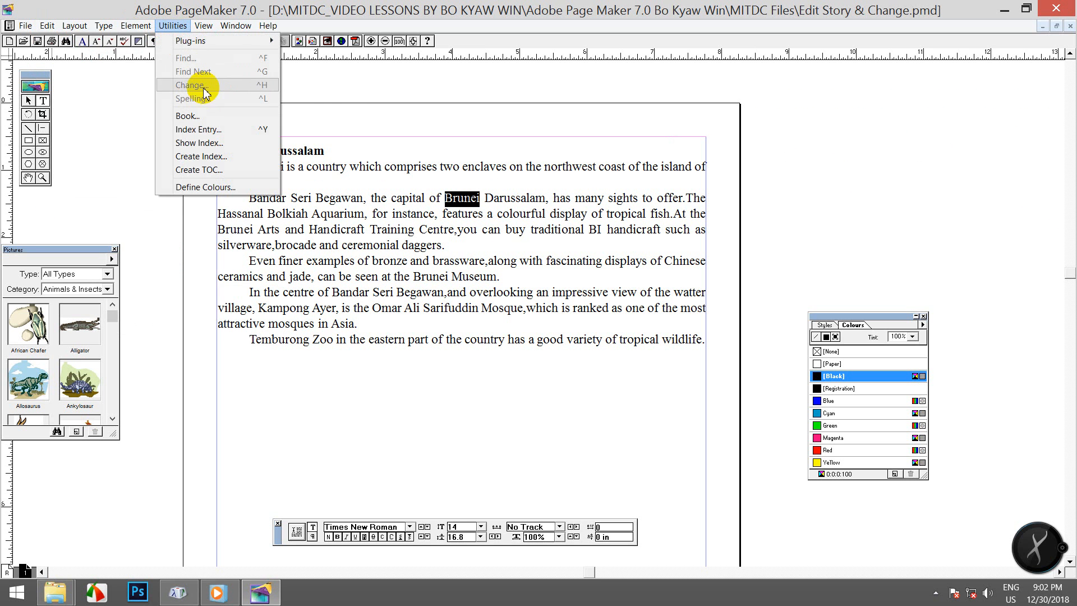
click(47, 26)
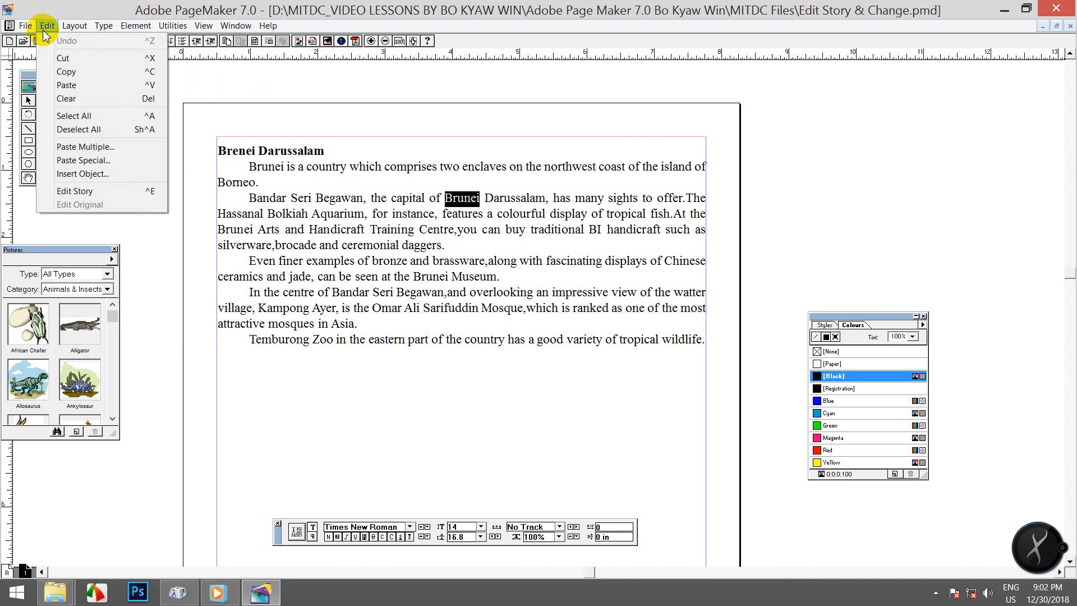
Deselect the text, switch to the Pointer tool, and close PageMaker.
click(342, 118)
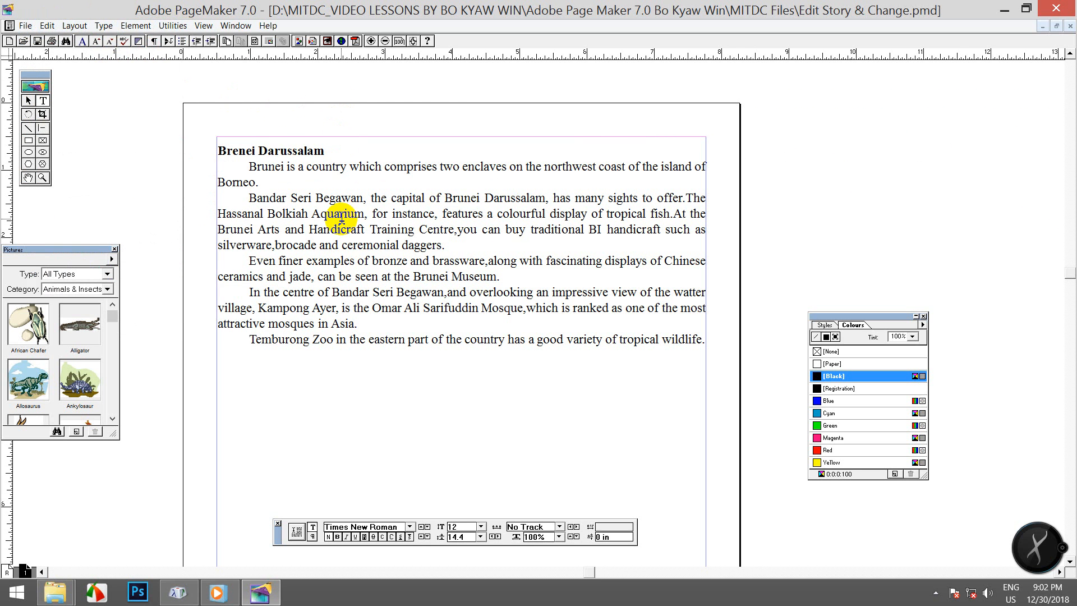
click(28, 101)
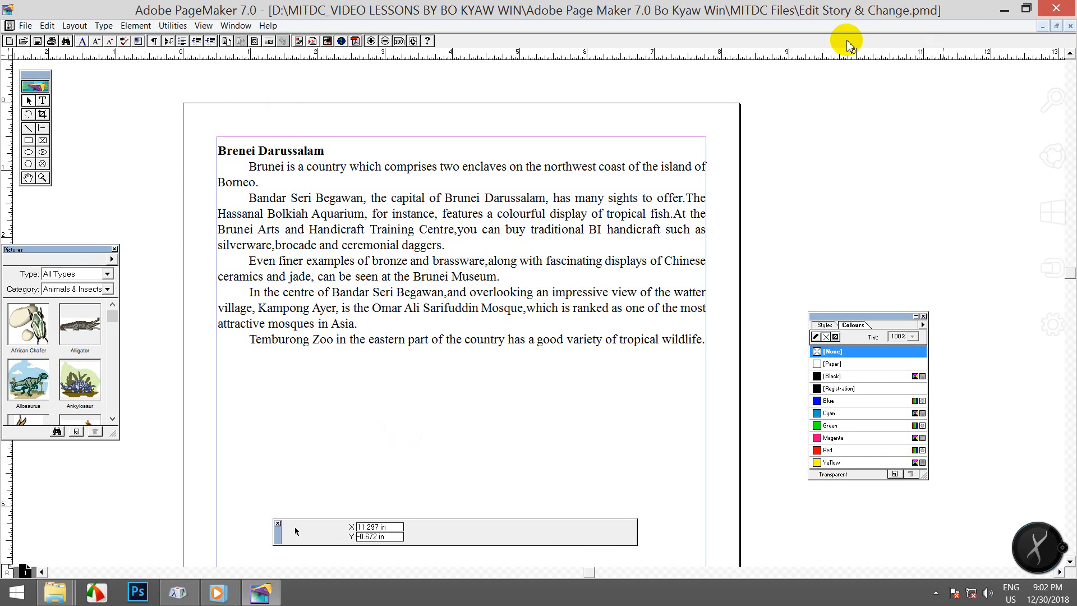
click(1056, 8)
right_click(617, 208)
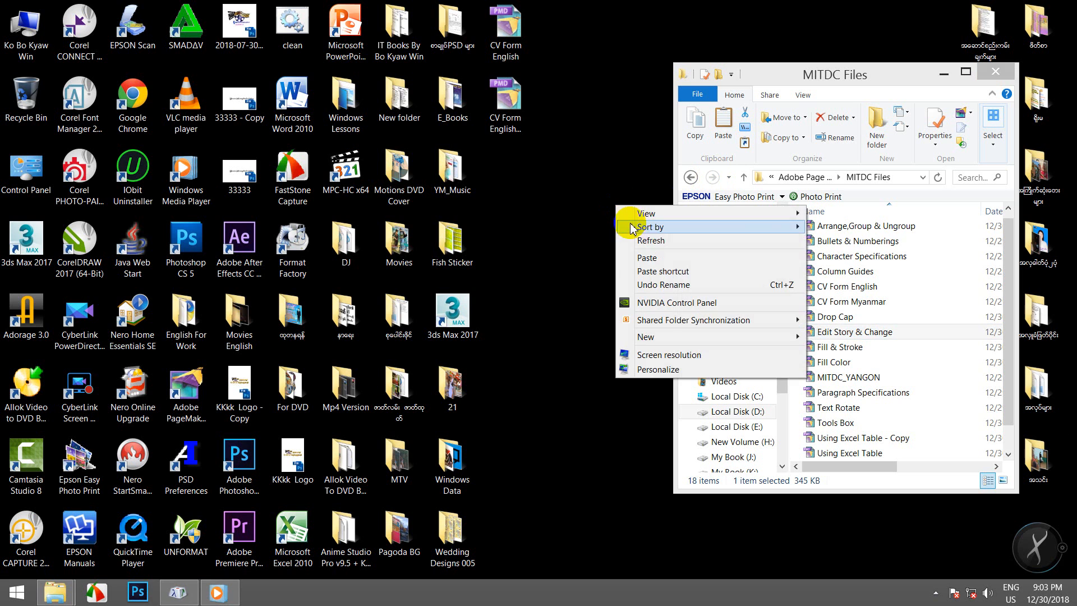
click(634, 240)
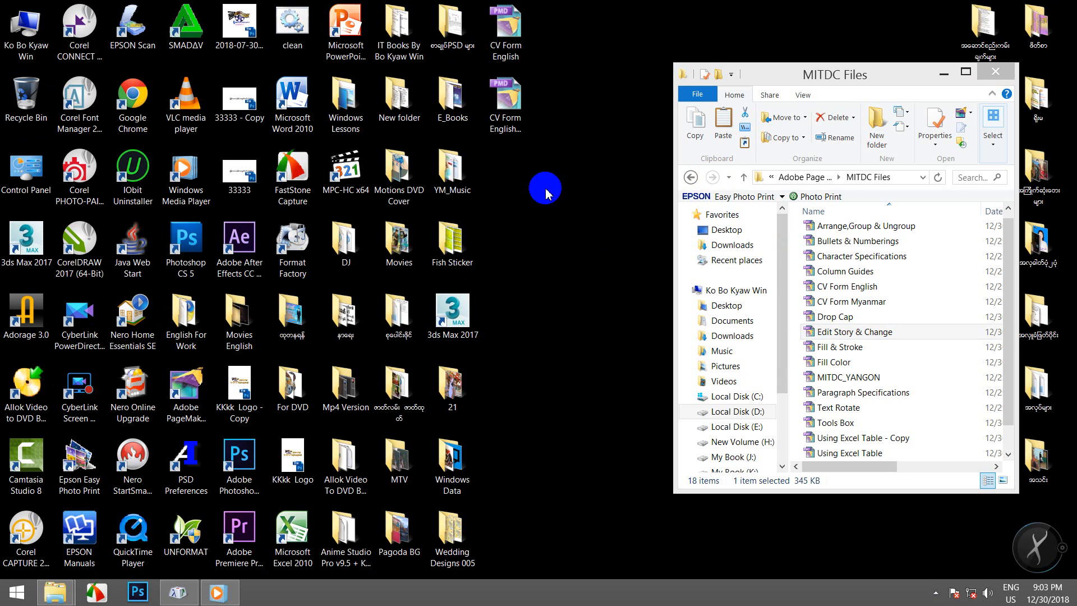
right_click(571, 227)
click(581, 223)
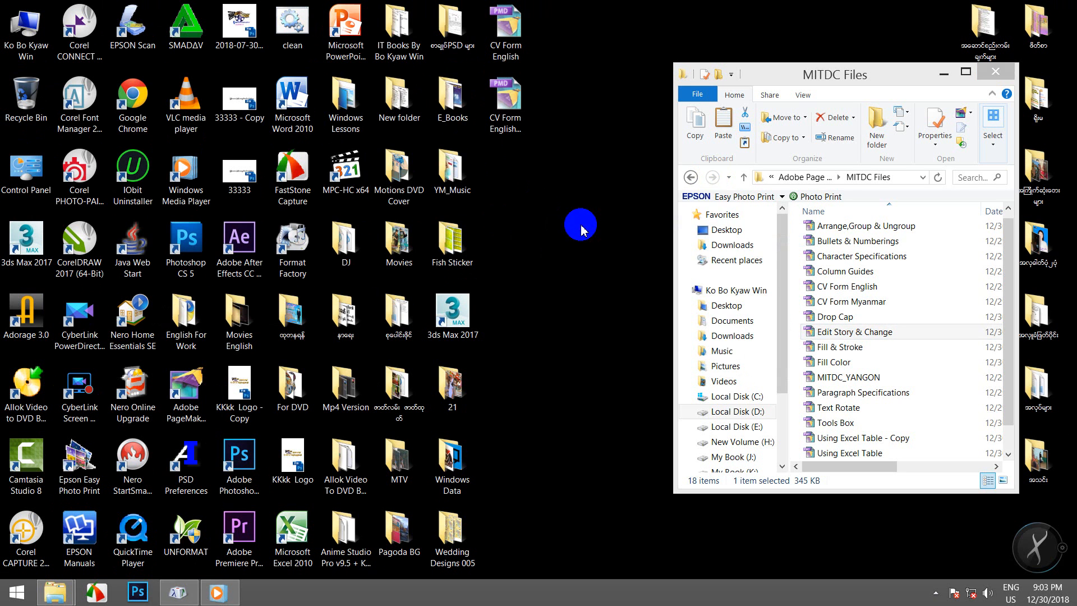